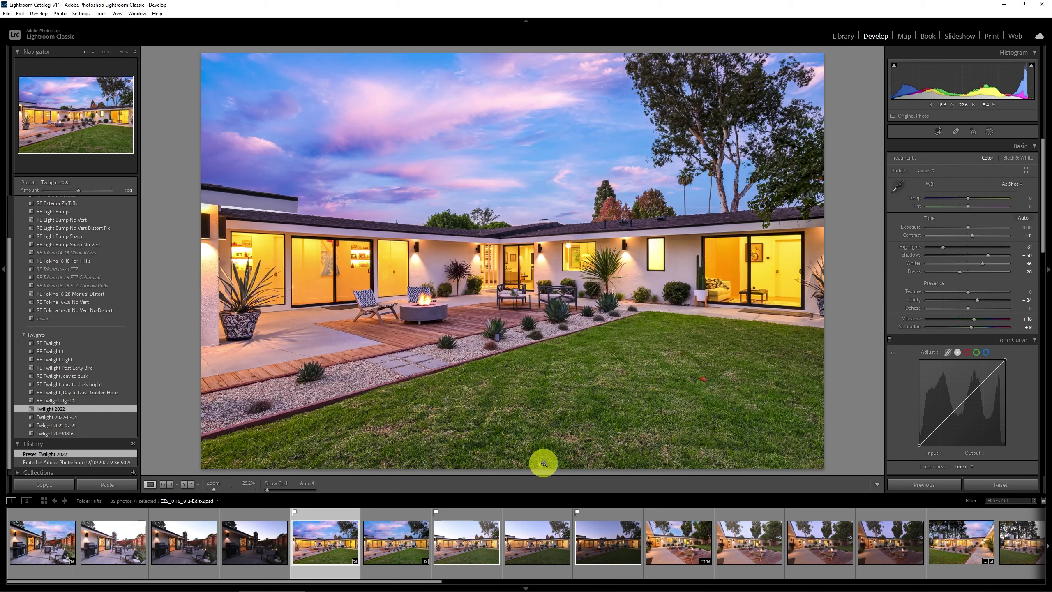
# Compare the 7th, 8th and 9th bracketed exposures, ending on the darker 1/4 sec. twilight frame.
pyautogui.click(483, 548)
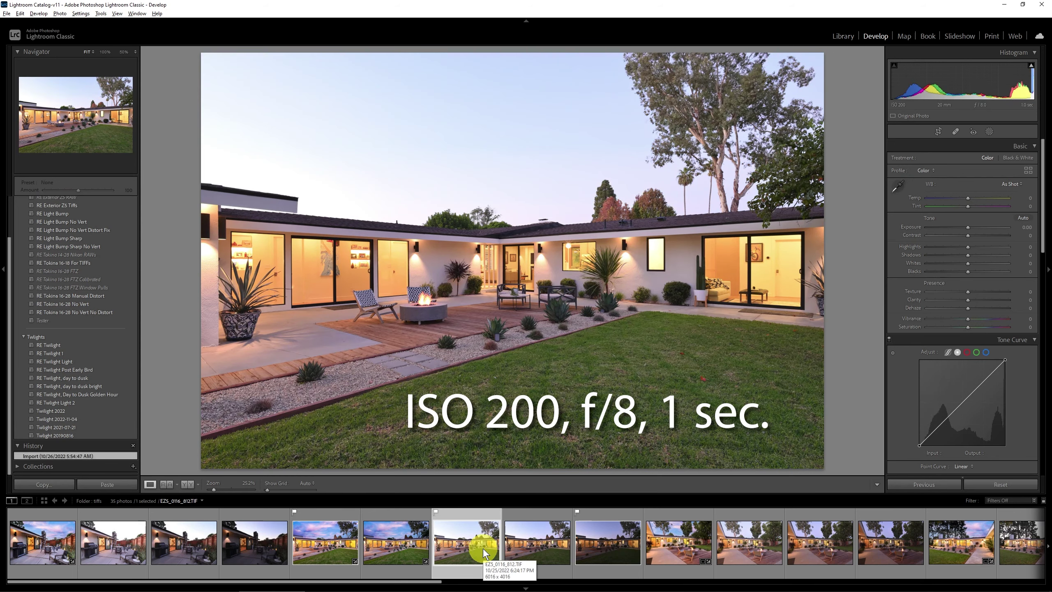
pyautogui.click(517, 546)
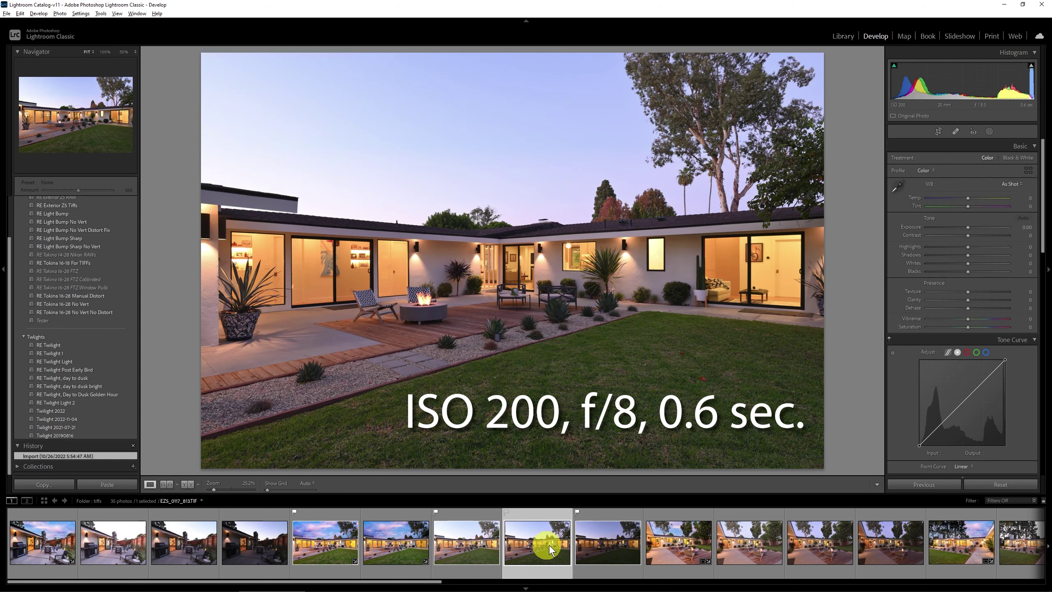
pyautogui.click(625, 546)
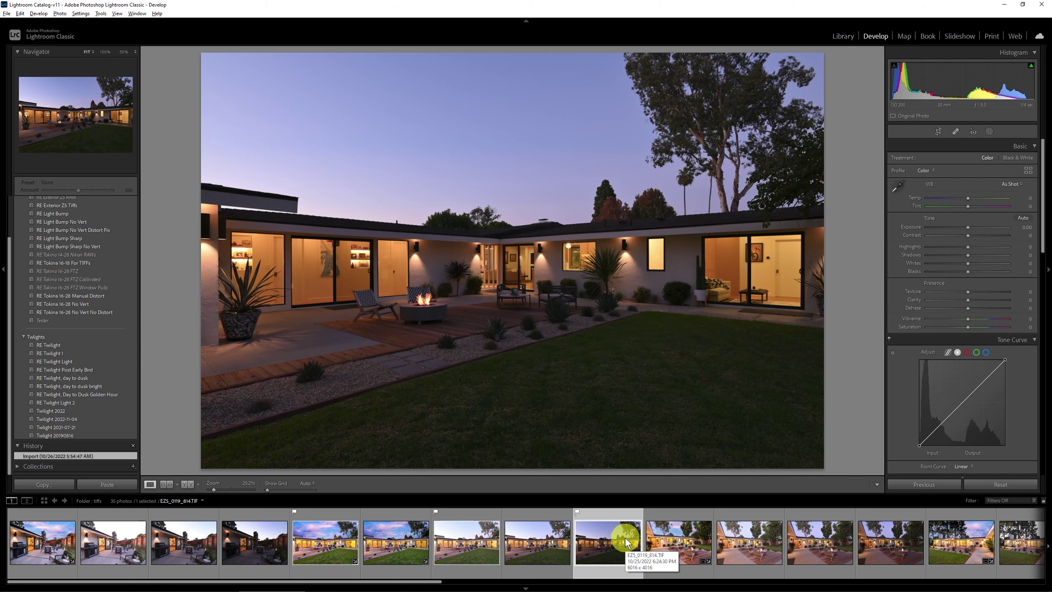
pyautogui.click(479, 552)
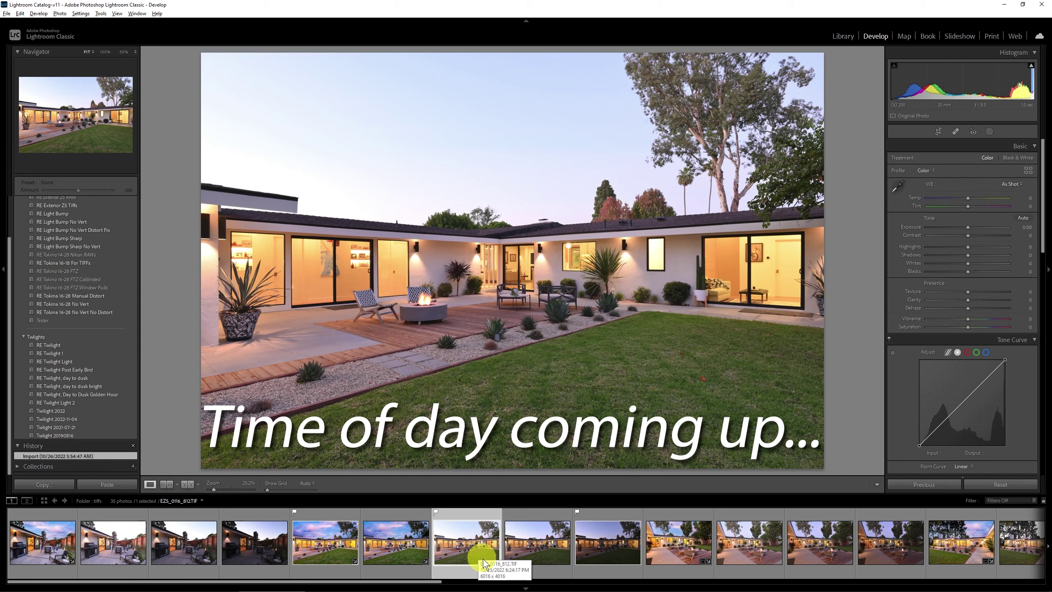
pyautogui.click(612, 546)
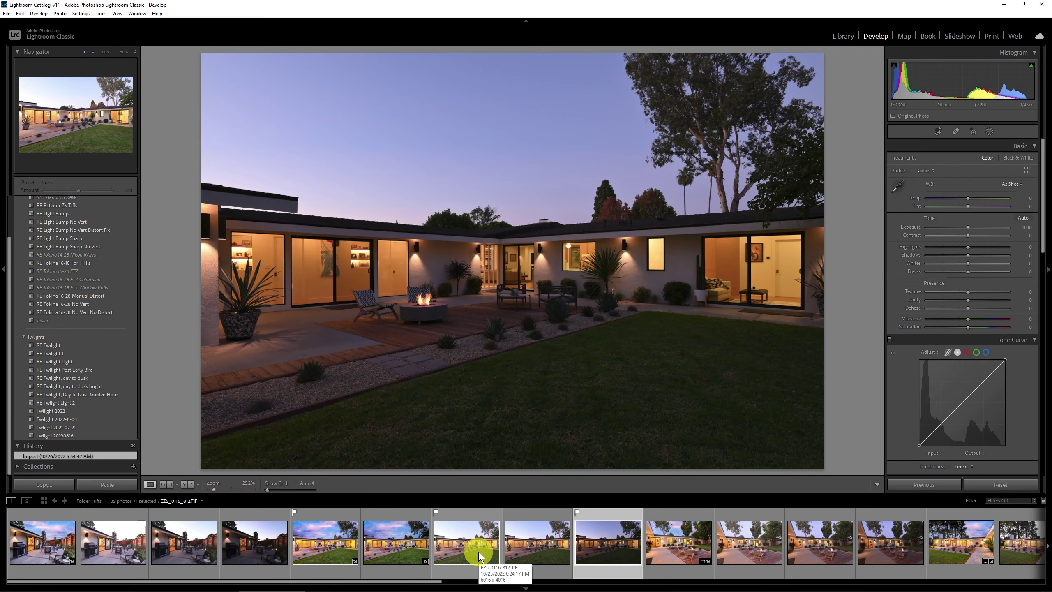
# Add the brighter 7th thumbnail to the selection and use Edit In > Open as Layers in Photoshop.
pyautogui.keyDown('ctrl'); pyautogui.click(478, 552); pyautogui.keyUp('ctrl')
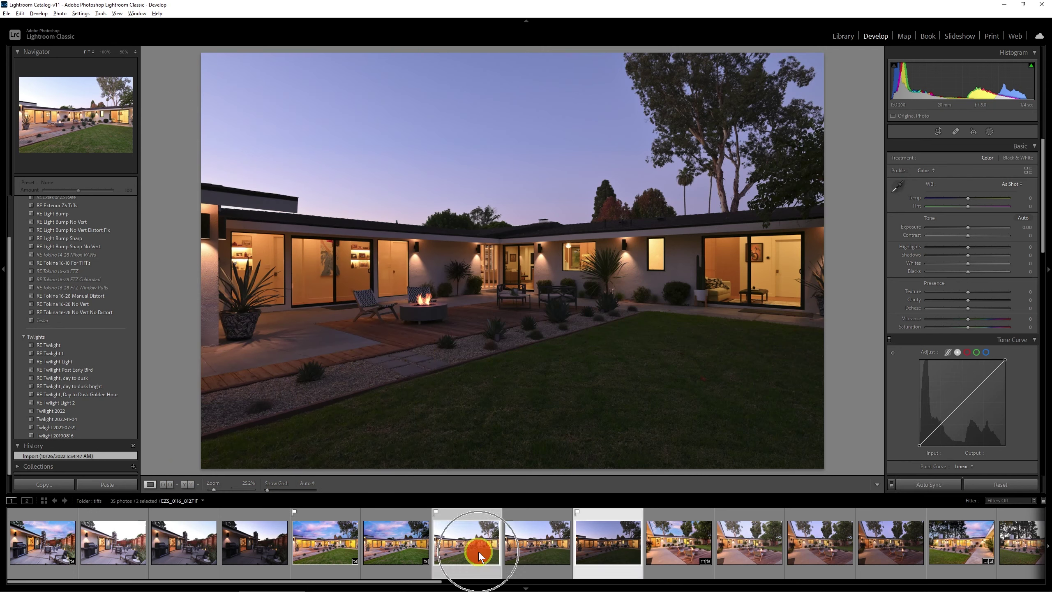
pyautogui.rightClick(478, 552)
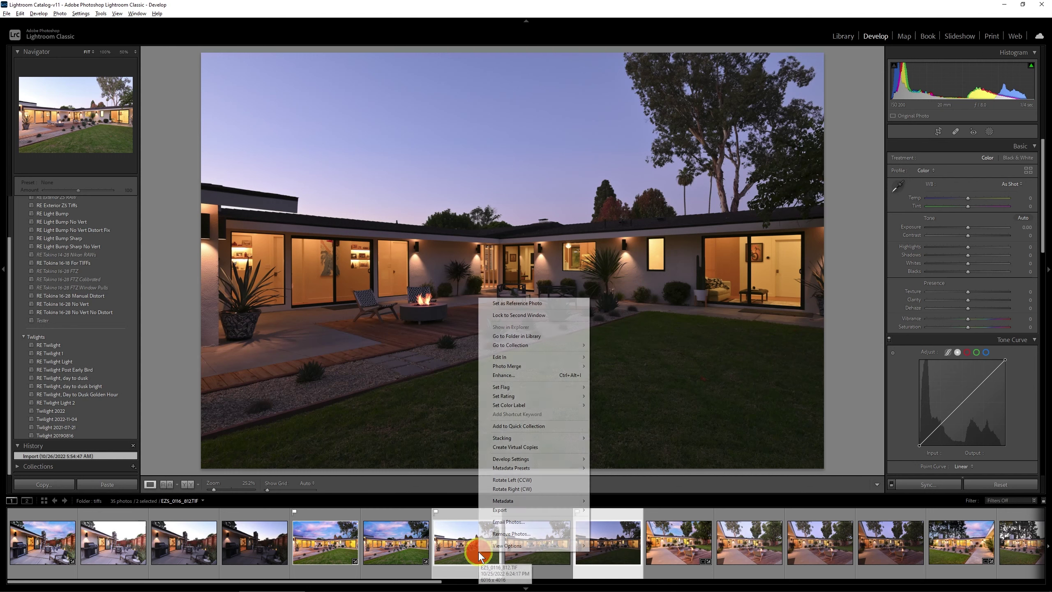
pyautogui.moveTo(556, 361)
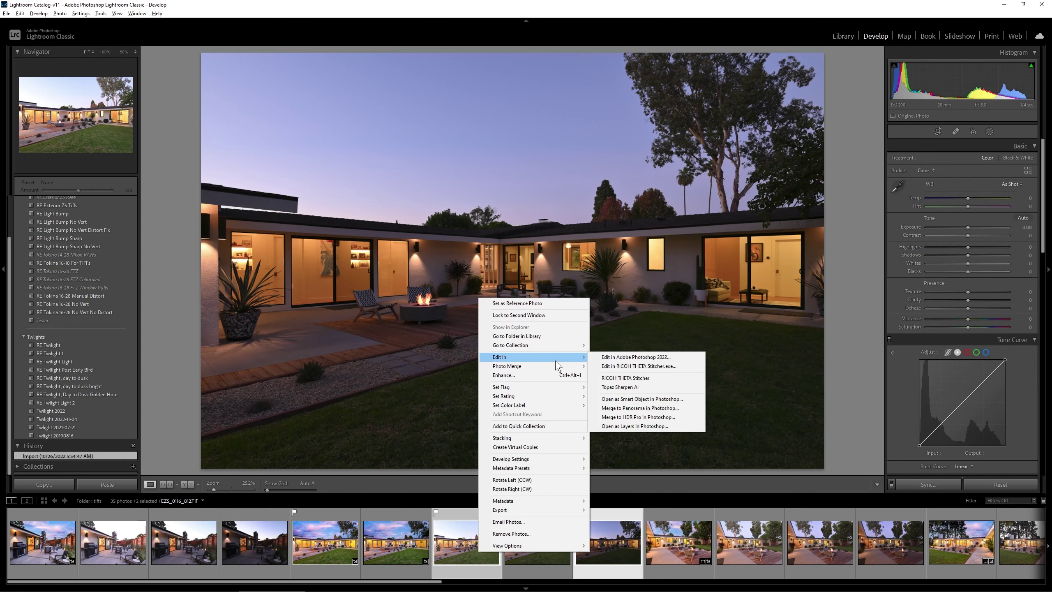
pyautogui.click(629, 427)
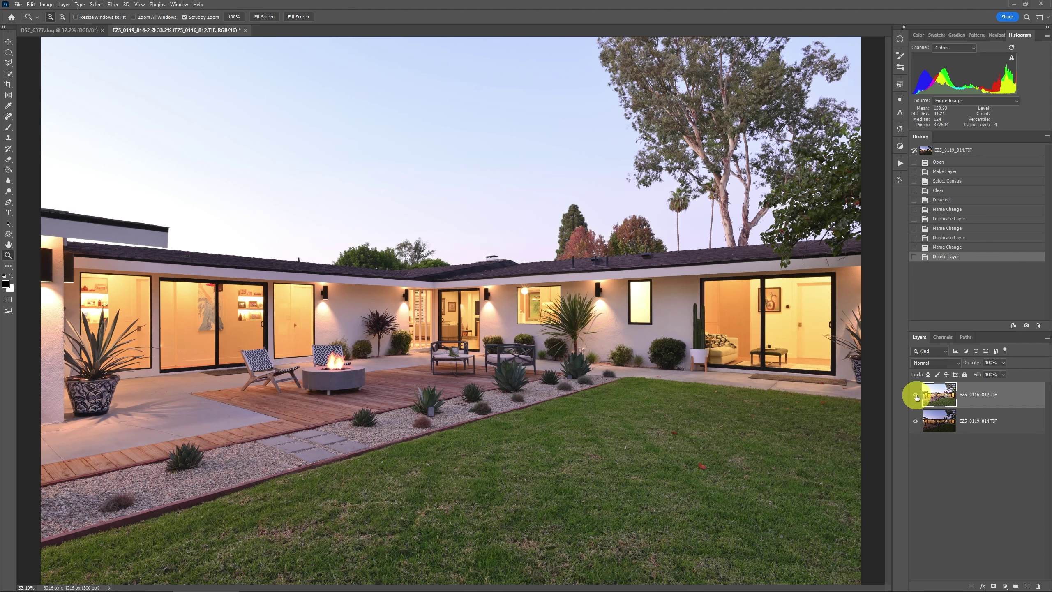
# Compare the exposures, then drag EZ5_0119_814.TIF above EZ5_0116_812.TIF in the Layers panel.
pyautogui.click(915, 395)
pyautogui.click(915, 396)
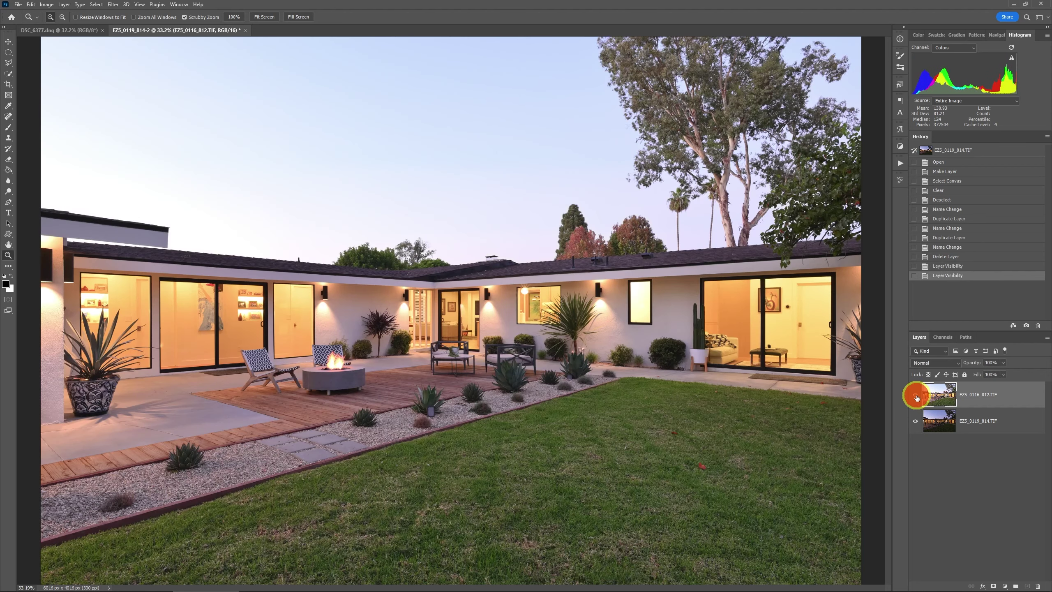
pyautogui.click(60, 31)
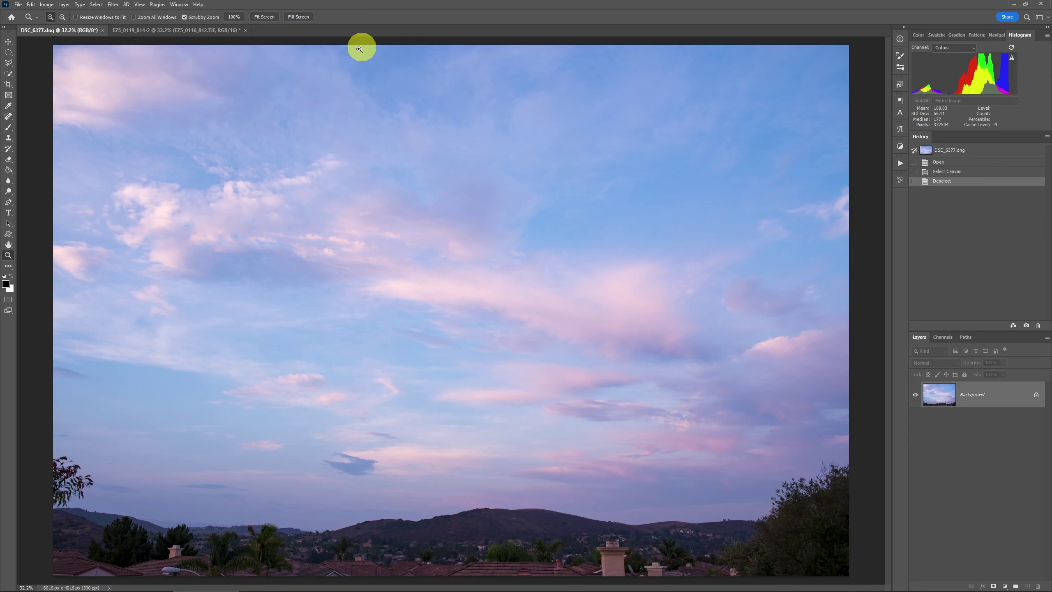
pyautogui.click(176, 30)
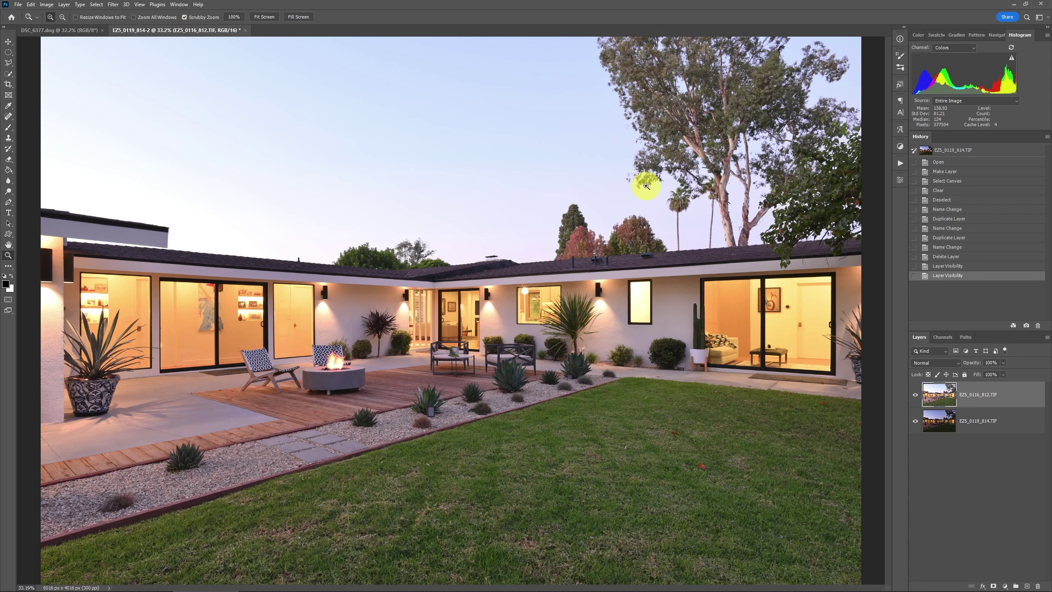
pyautogui.click(979, 422)
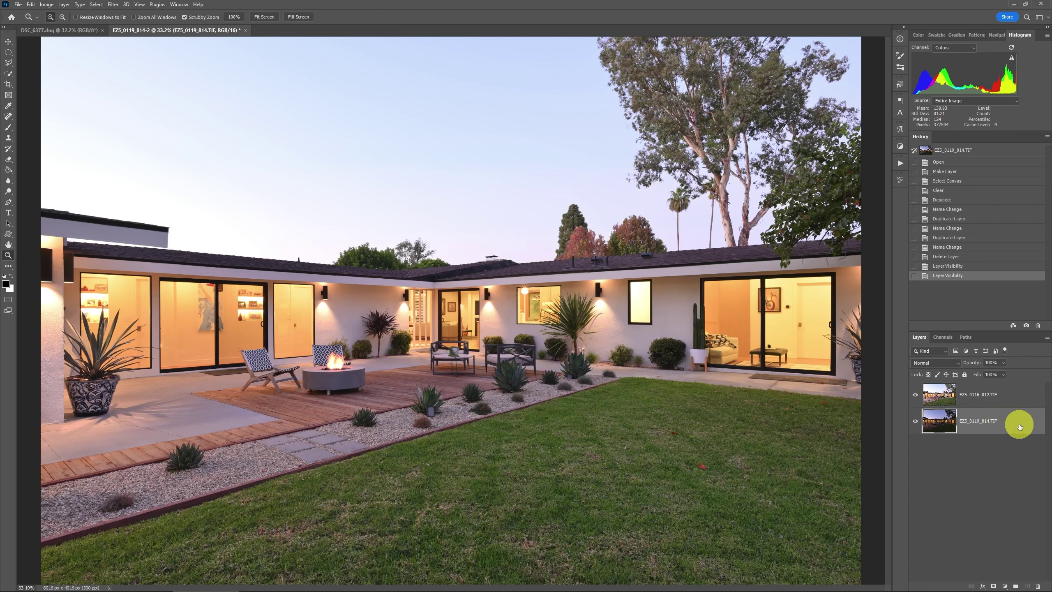
pyautogui.moveTo(1004, 422); pyautogui.dragTo(997, 385)
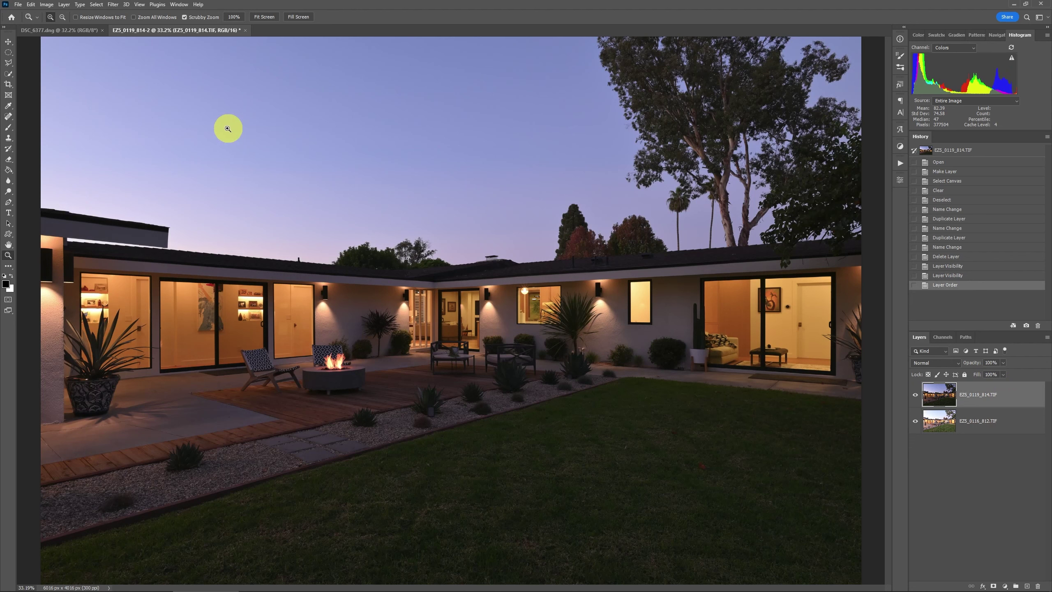
# Select the sky automatically with Select > Sky and add it as a mask on the dark layer.
pyautogui.click(96, 4)
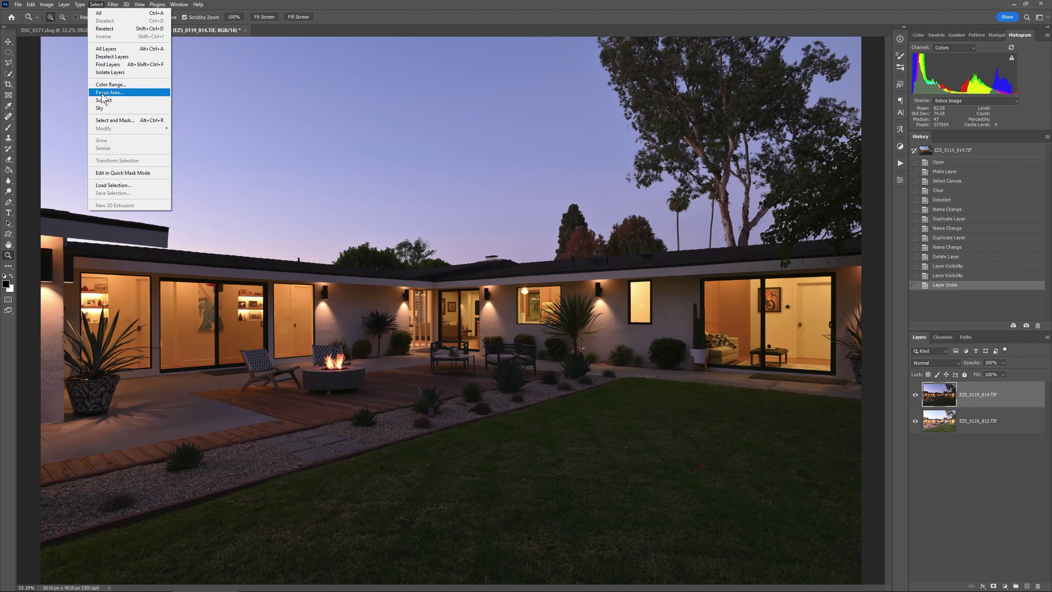
pyautogui.click(104, 109)
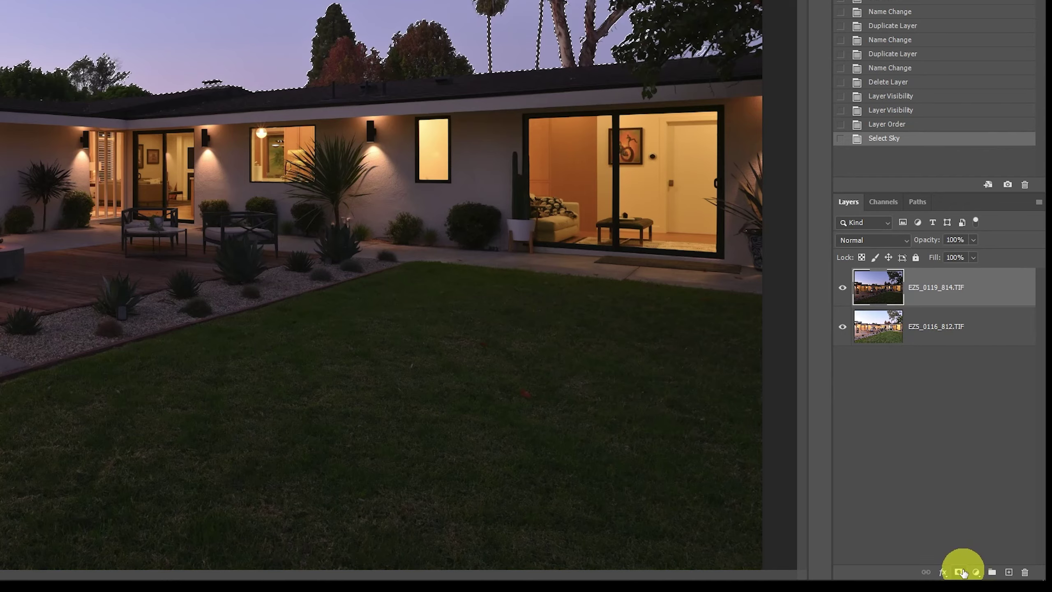
pyautogui.click(960, 571)
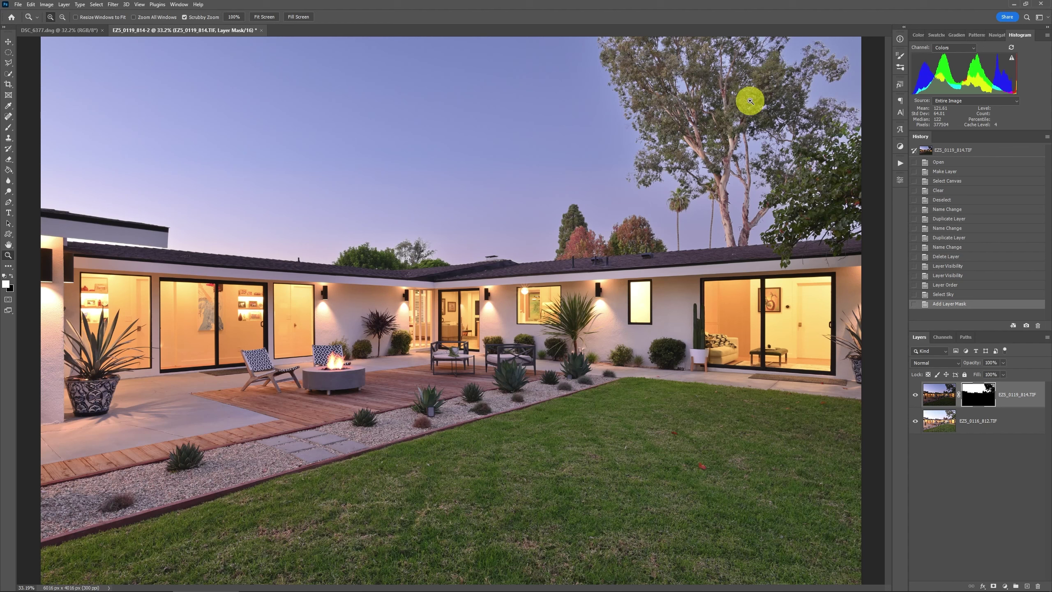
# Refine the mask with a smaller brush, painting from the sky into the tree.
pyautogui.keyDown('alt'); pyautogui.click(750, 102); pyautogui.keyUp('alt')
pyautogui.press('b')
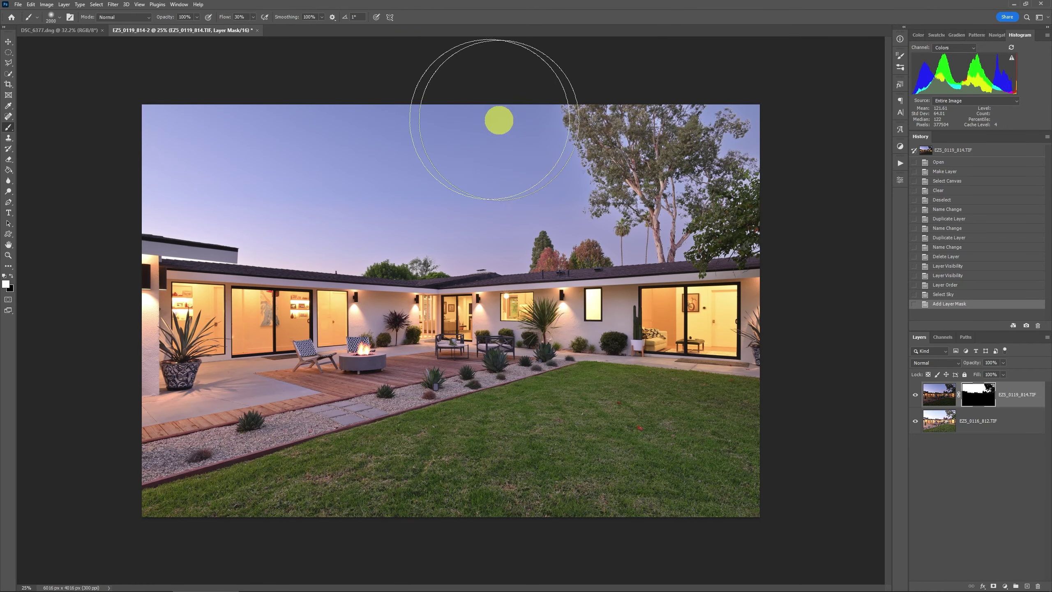
pyautogui.press('[')
pyautogui.press('[')
pyautogui.click(581, 147)
pyautogui.moveTo(581, 147)
pyautogui.mouseDown()
pyautogui.moveTo(710, 146)
pyautogui.moveTo(558, 151)
pyautogui.moveTo(714, 150)
pyautogui.moveTo(773, 174)
pyautogui.moveTo(668, 171)
pyautogui.mouseUp()
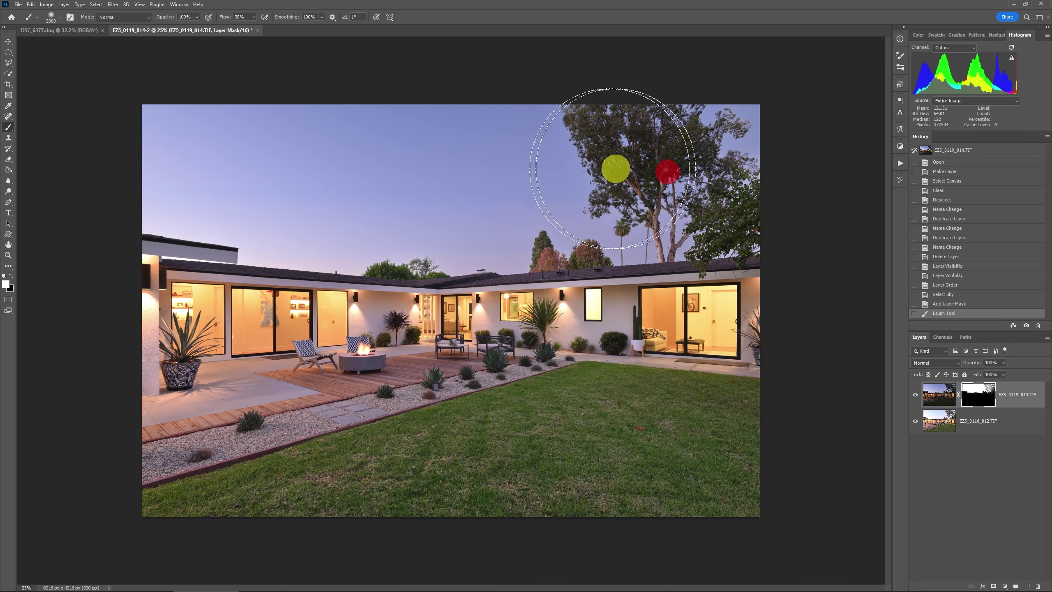
pyautogui.click(640, 157)
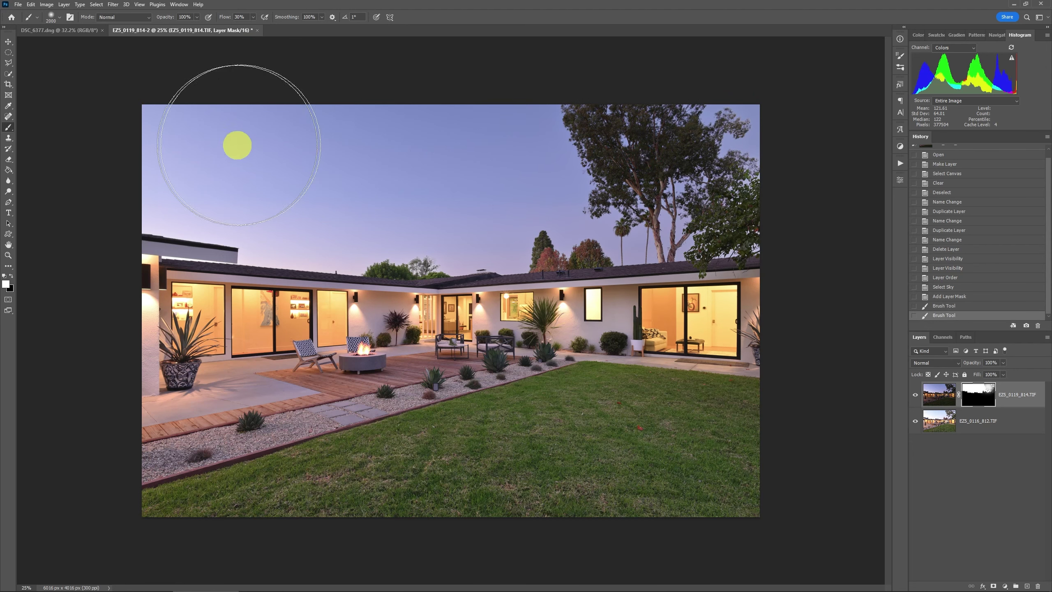
pyautogui.moveTo(565, 174); pyautogui.dragTo(709, 150)
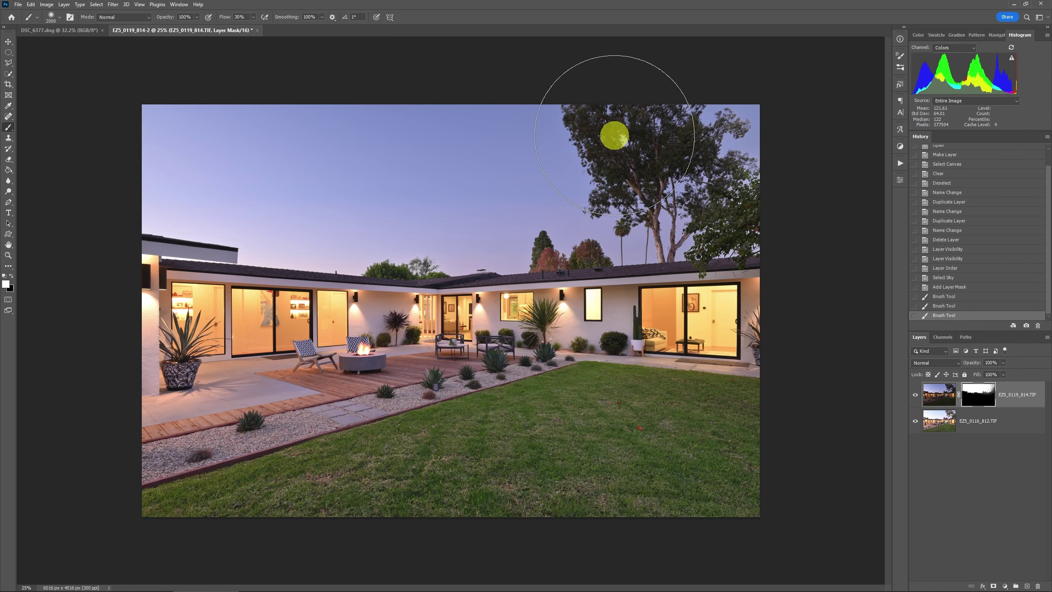
# Copy the whole DSC_6377 sky photo, touch up the mask near the right tree, and paste the sky in.
pyautogui.click(47, 30)
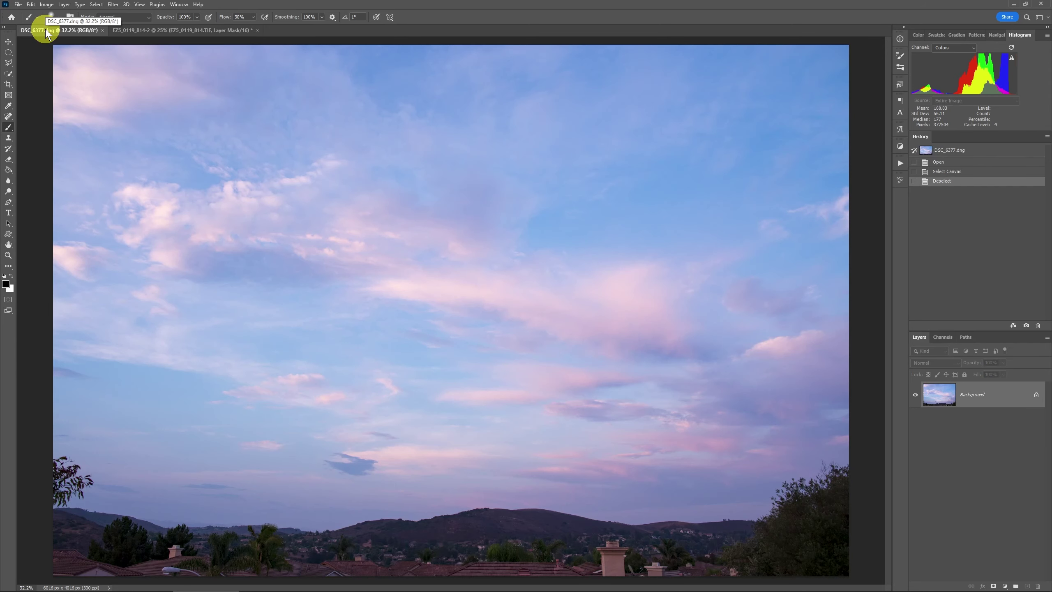
pyautogui.hotkey('ctrl', 'a')
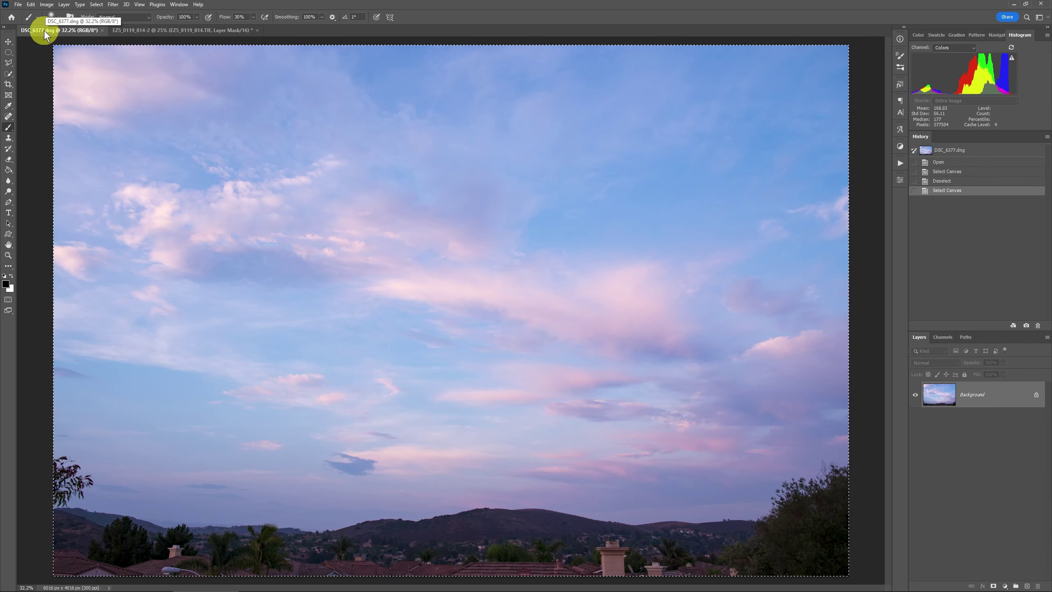
pyautogui.click(147, 29)
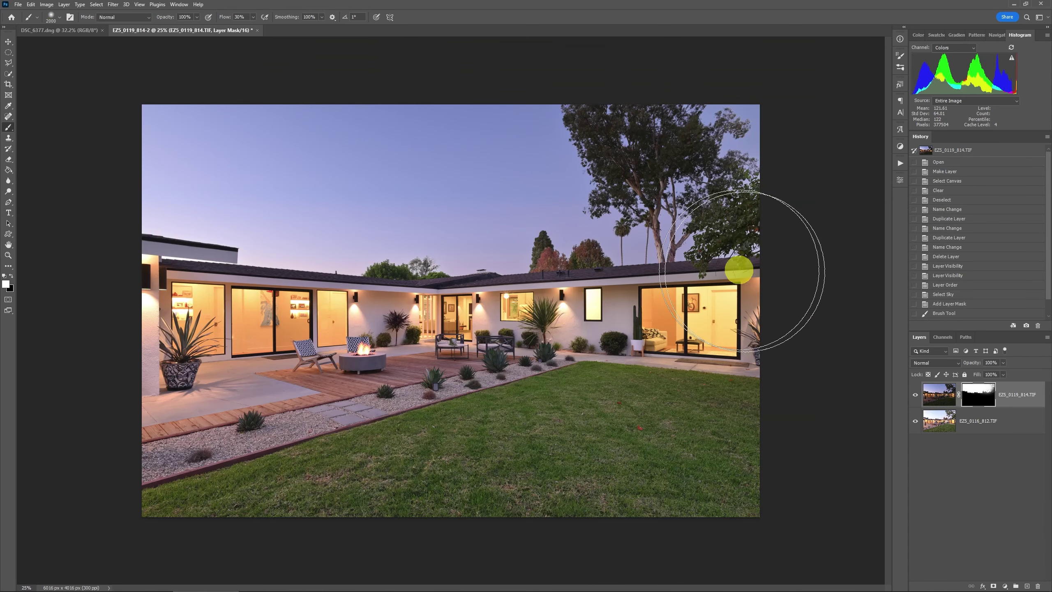
pyautogui.press('x')
pyautogui.moveTo(734, 268); pyautogui.dragTo(723, 263)
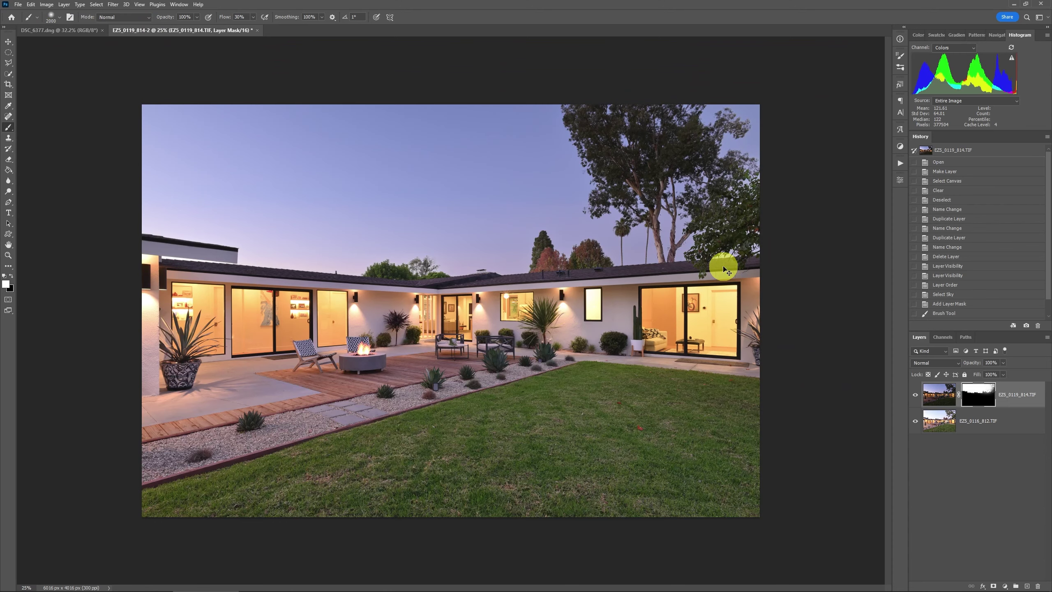
pyautogui.hotkey('ctrl', 'v')
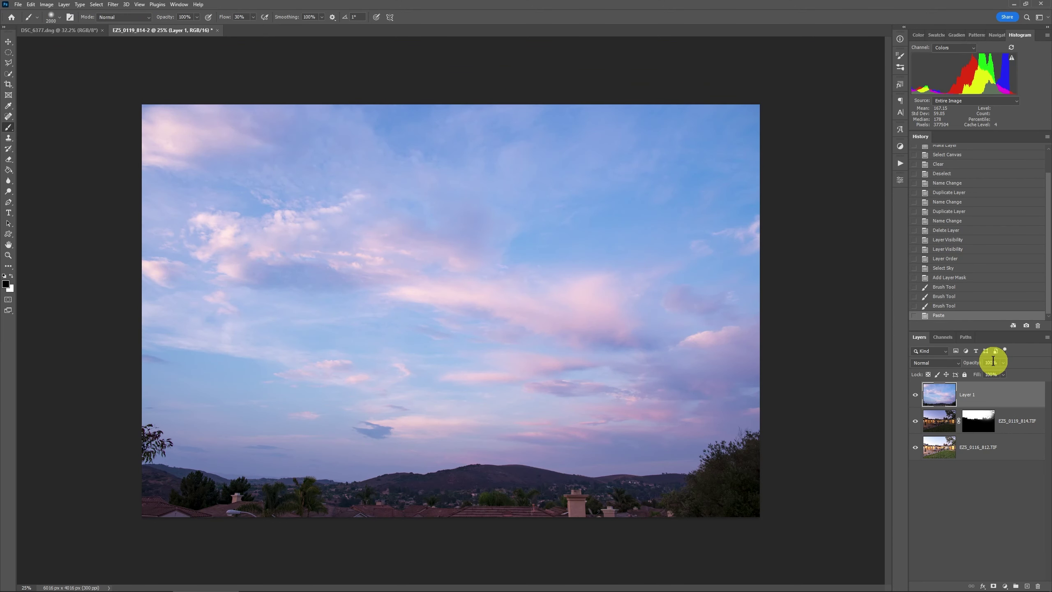
# Raise the pasted sky higher in the frame, previewing it at 60–70% opacity.
pyautogui.press('v')
pyautogui.press('6')
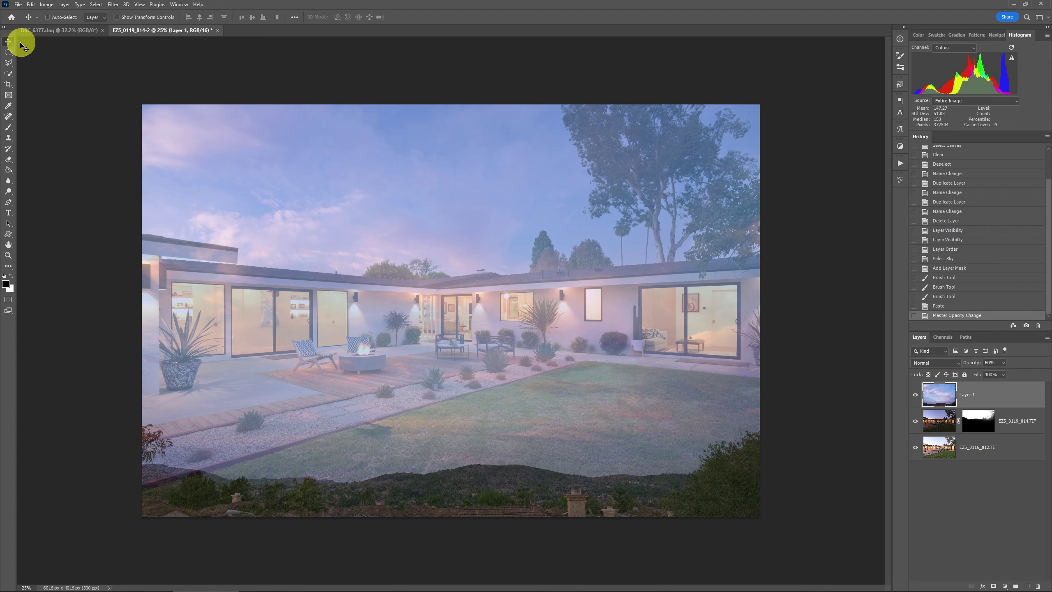
pyautogui.moveTo(535, 394); pyautogui.dragTo(535, 231)
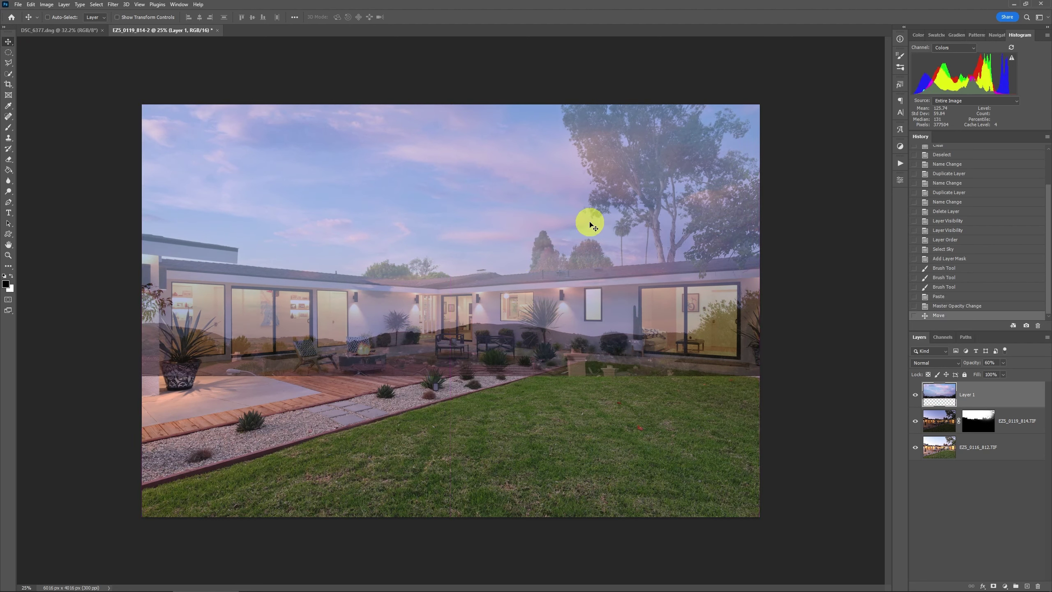
pyautogui.press('7')
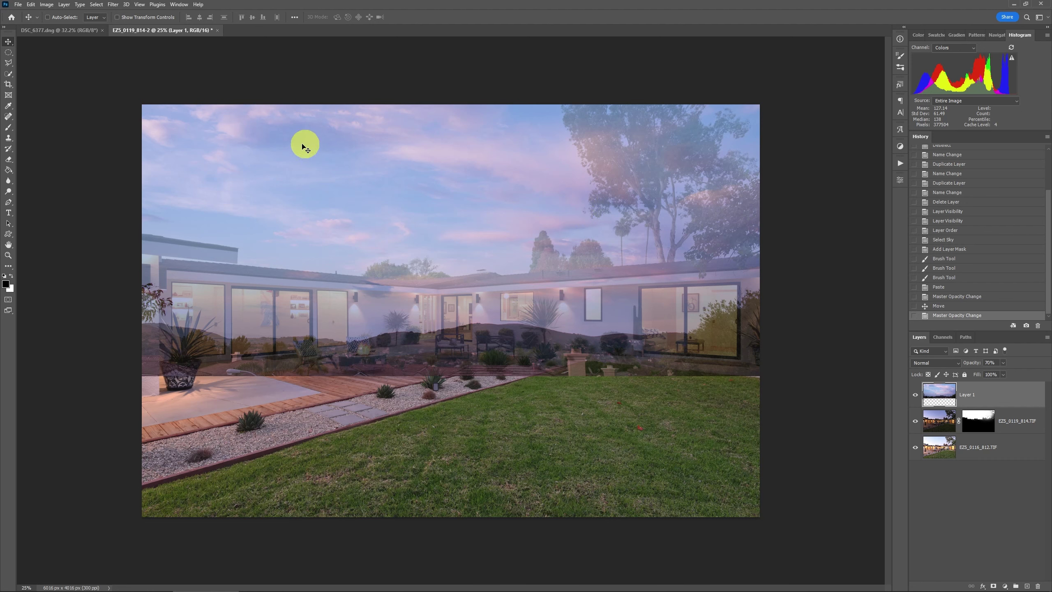
# Flip the sky layer horizontally, nudge it into place and set its opacity to 100%.
pyautogui.hotkey('alt', 'e')
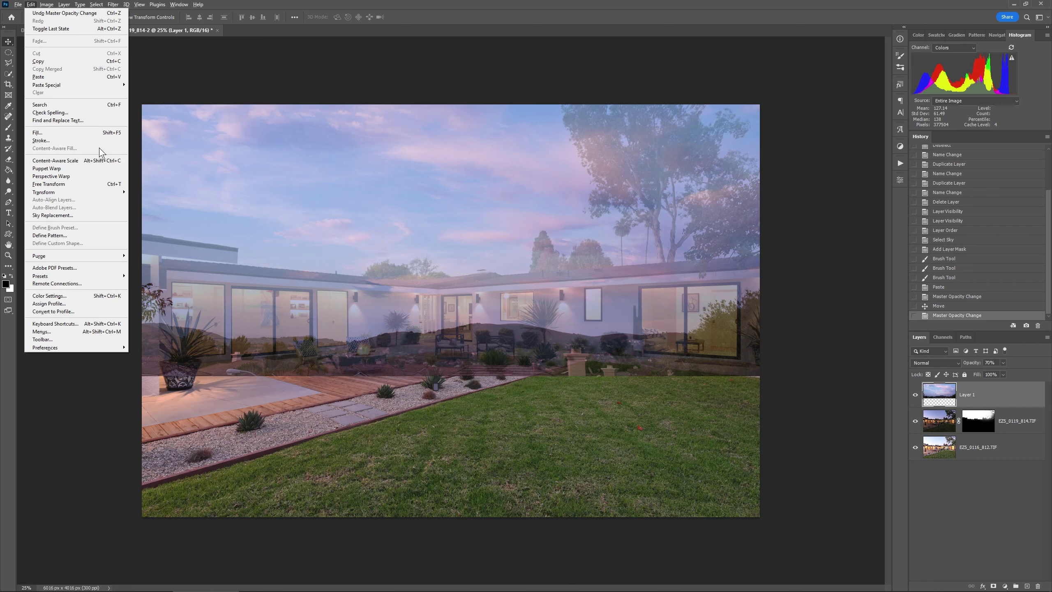
pyautogui.click(93, 191)
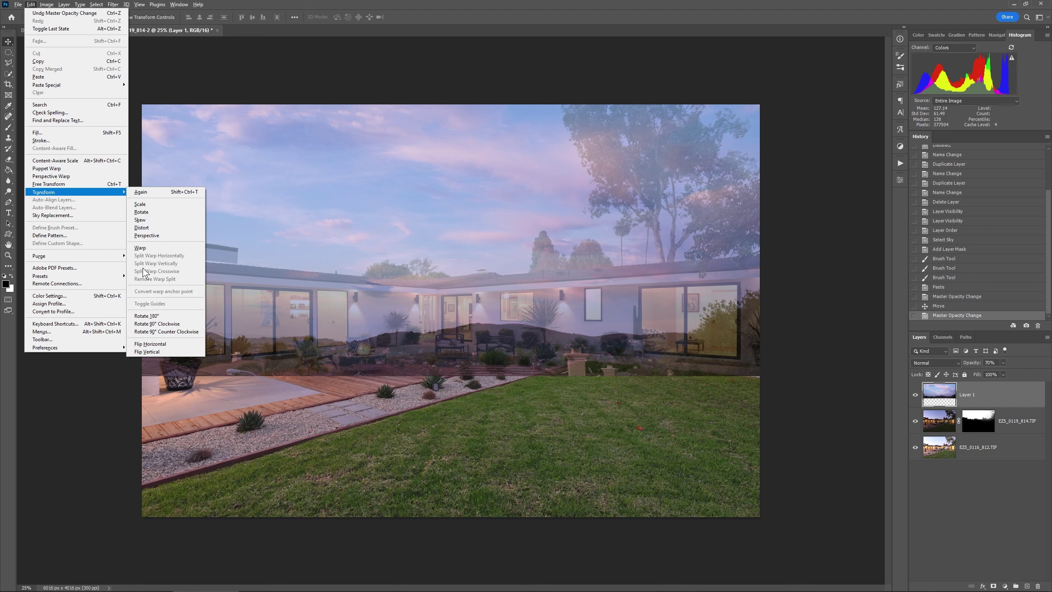
pyautogui.click(151, 344)
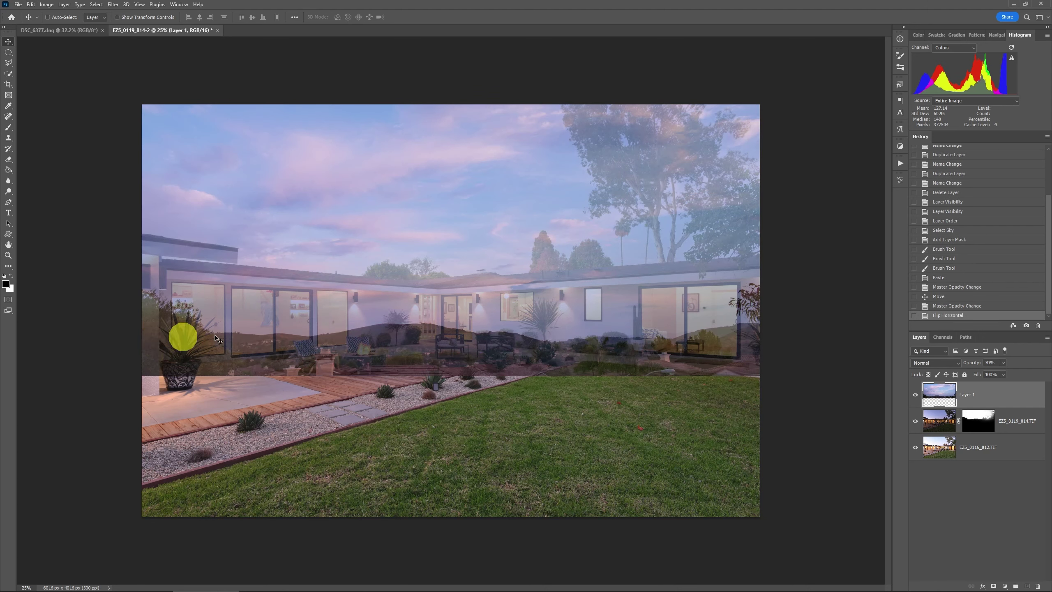
pyautogui.press('9')
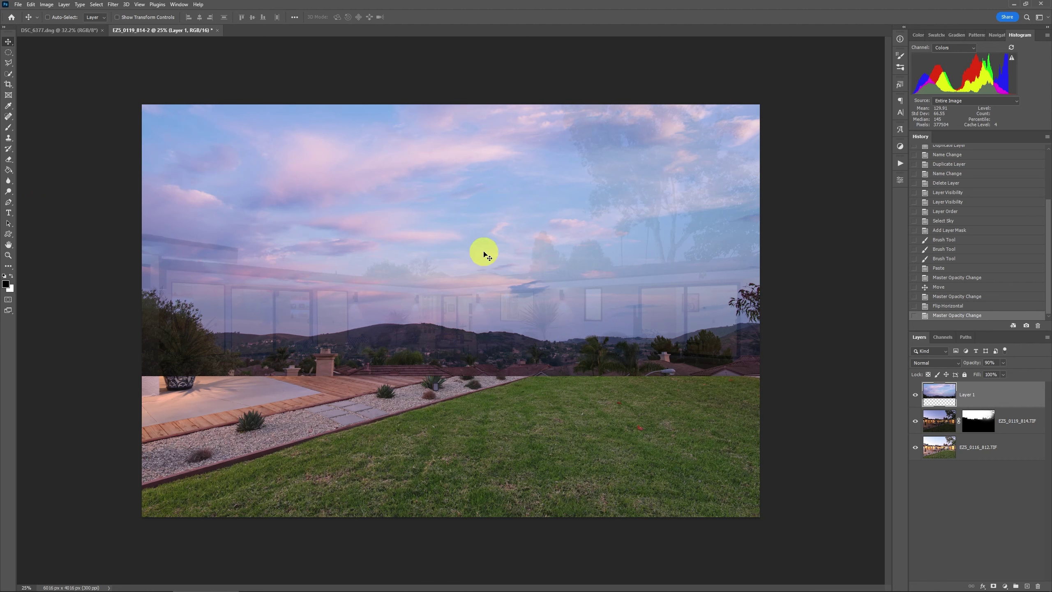
pyautogui.press('7')
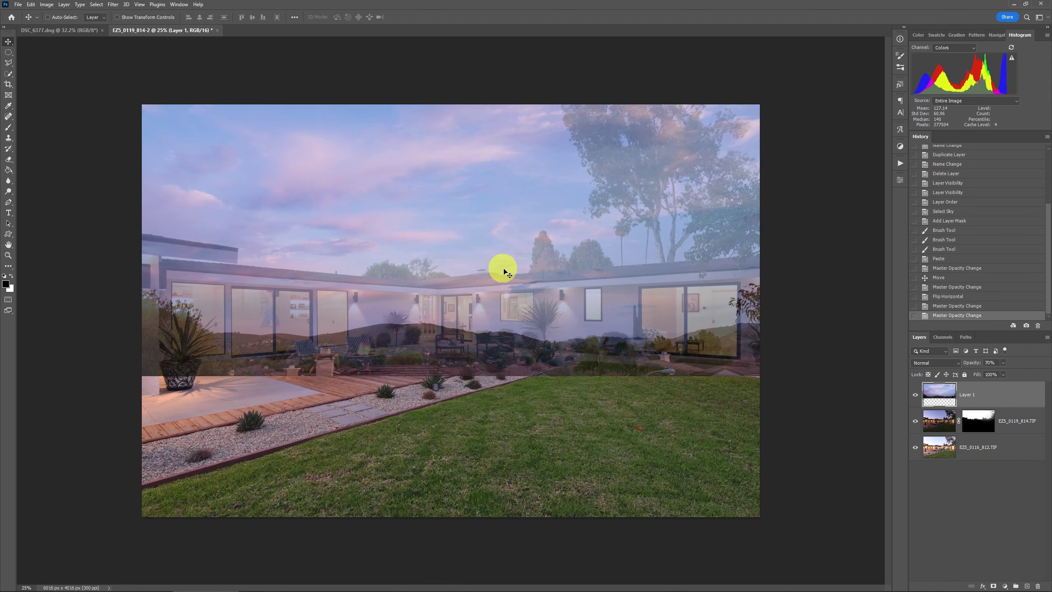
pyautogui.moveTo(537, 362)
pyautogui.mouseDown()
pyautogui.moveTo(528, 343)
pyautogui.moveTo(523, 362)
pyautogui.mouseUp()
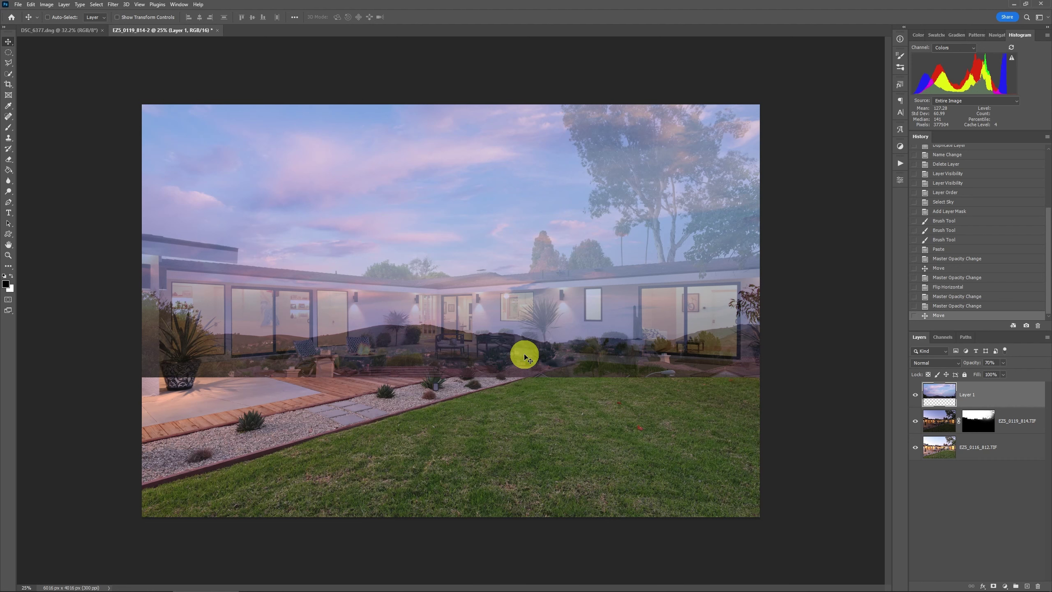
pyautogui.press('0')
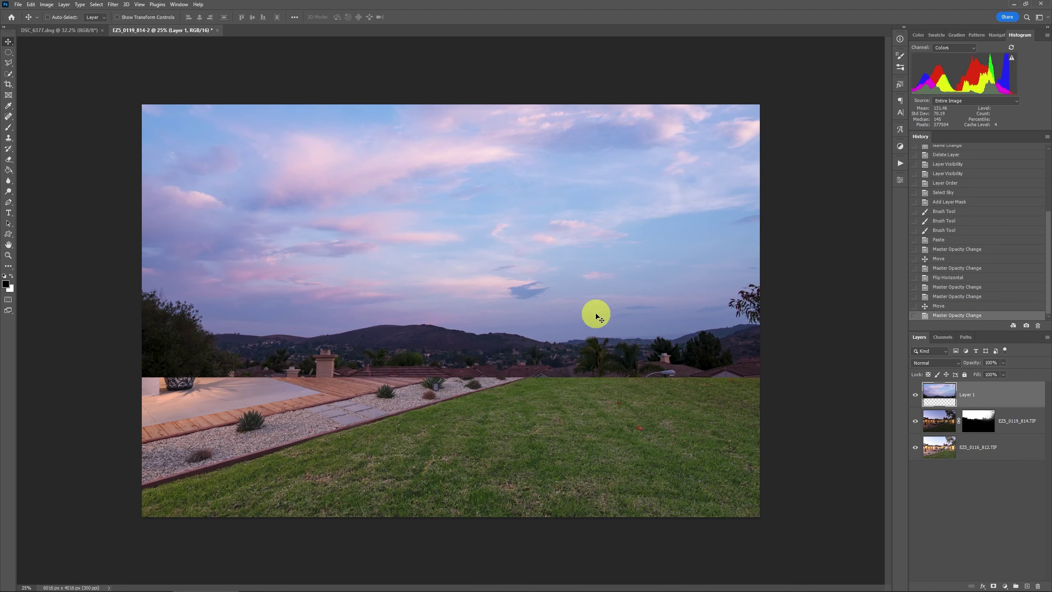
# Add a Hide All layer mask to Layer 1 and recheck the EZ5_0119_814 mask.
pyautogui.hotkey('alt', 'l')
pyautogui.press('m')
pyautogui.press('h')
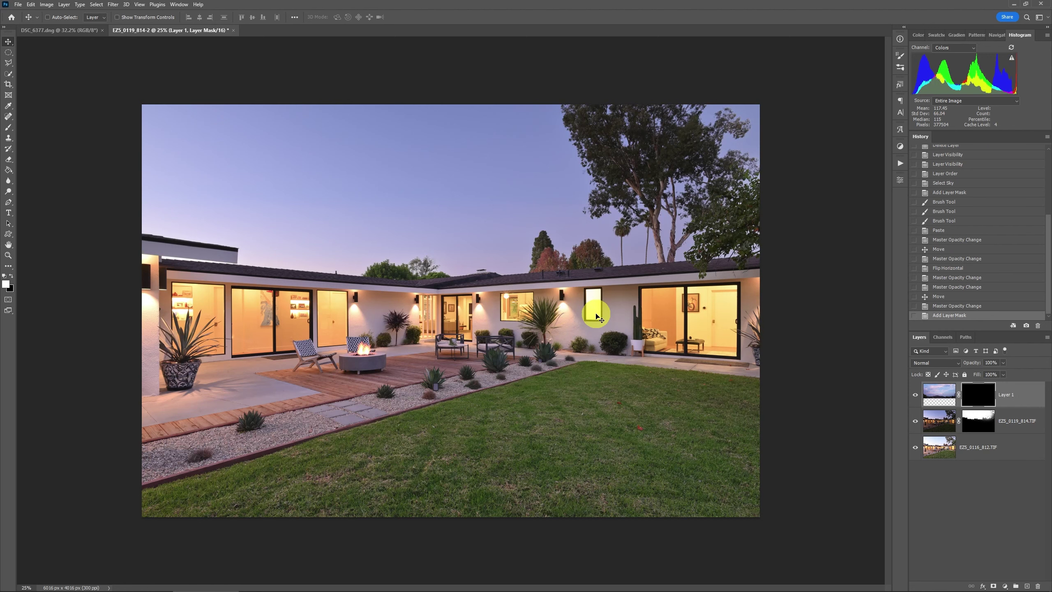
pyautogui.keyDown('shift'); pyautogui.click(974, 424); pyautogui.keyUp('shift')
pyautogui.keyDown('shift'); pyautogui.click(974, 423); pyautogui.keyUp('shift')
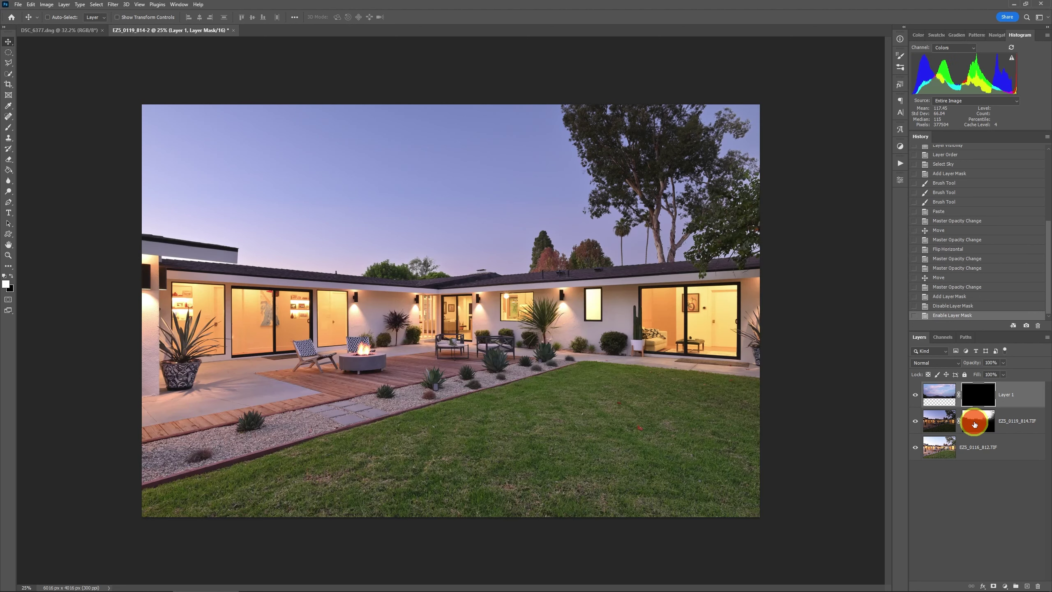
# With the bottom EZ5_0116_812.TIF layer selected, select the sky using Select > Sky.
pyautogui.click(939, 445)
pyautogui.click(915, 447)
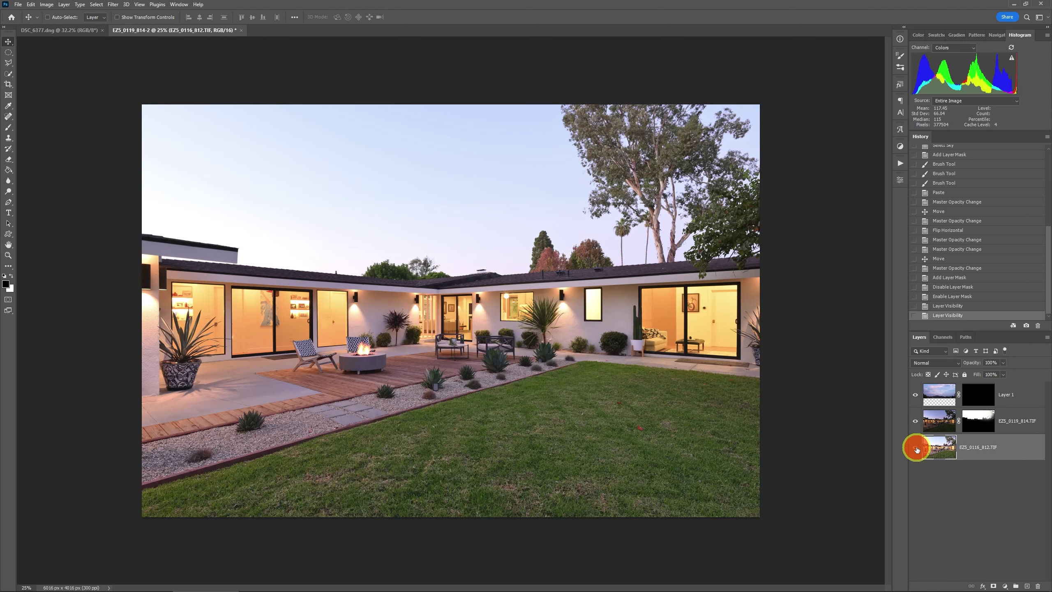
pyautogui.click(915, 447)
pyautogui.click(941, 452)
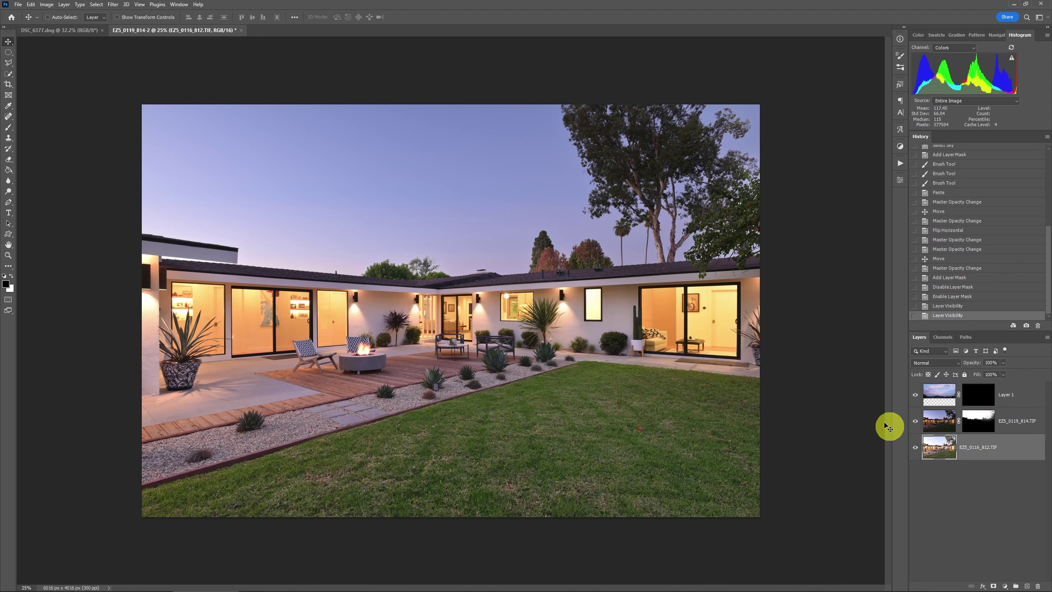
pyautogui.click(96, 5)
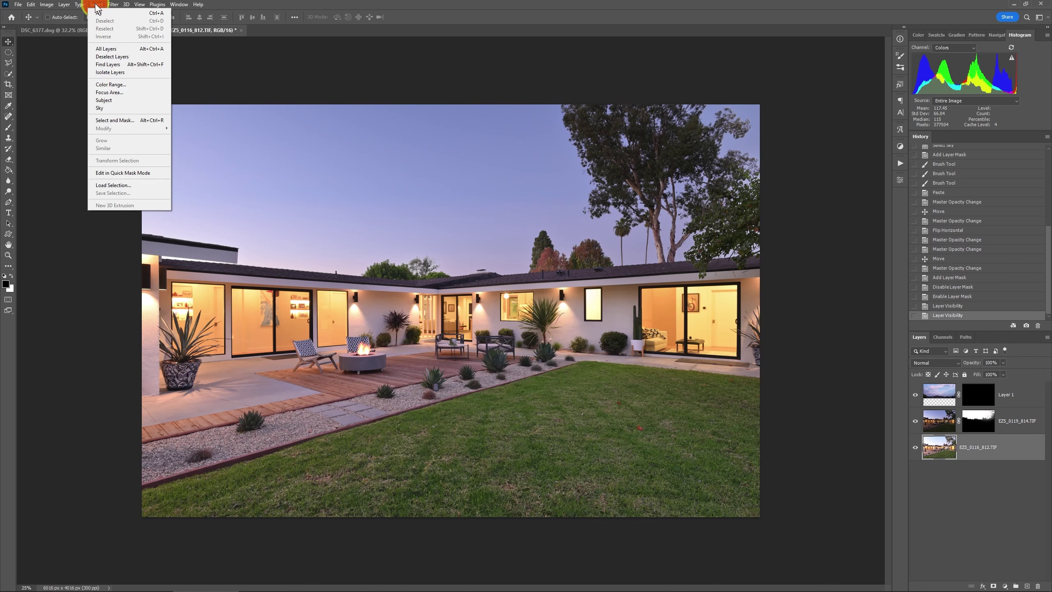
pyautogui.click(105, 105)
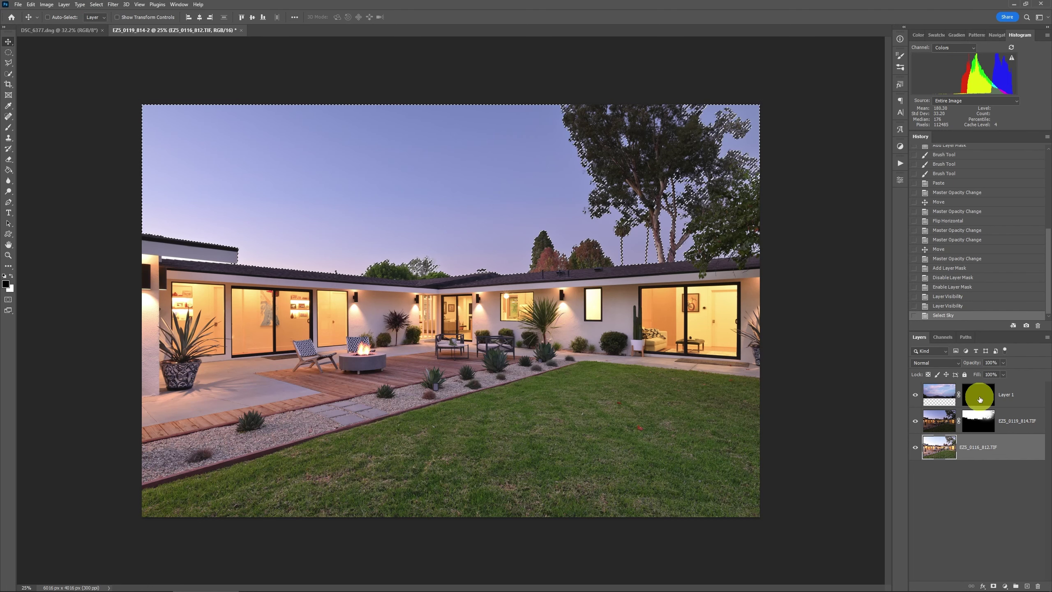
# Fill the sky selection with white on Layer 1's mask, then deselect.
pyautogui.click(976, 398)
pyautogui.press('x')
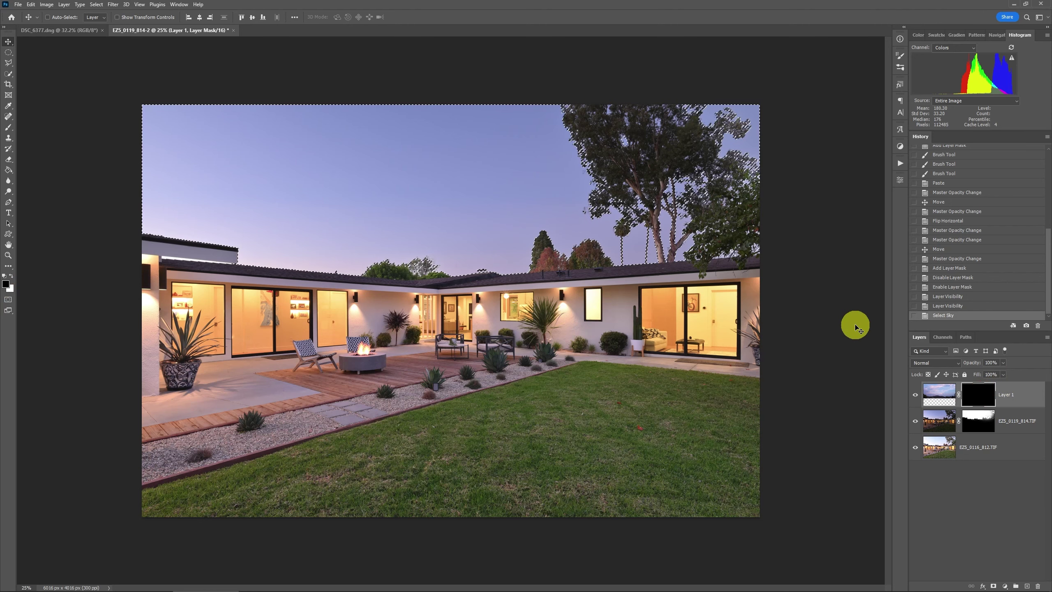
pyautogui.press('Delete')
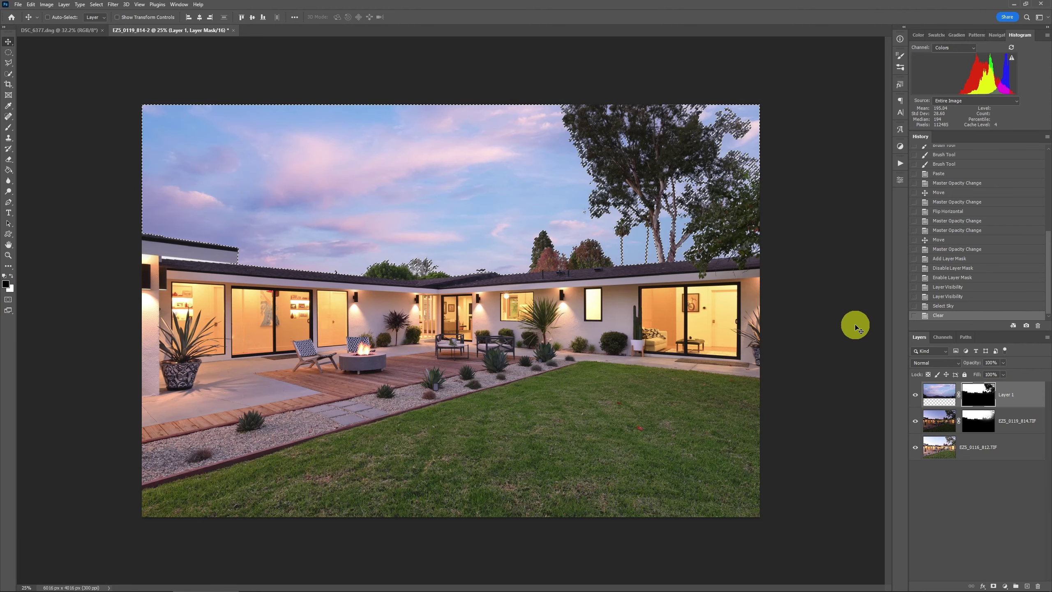
pyautogui.press('ctrl')
pyautogui.hotkey('ctrl', 'd')
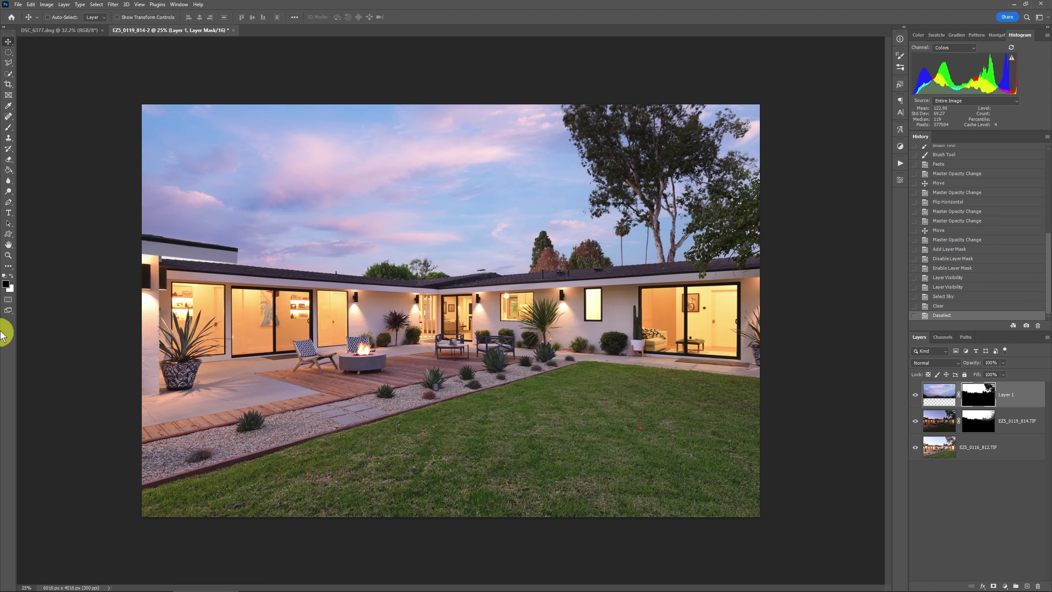
pyautogui.press('x')
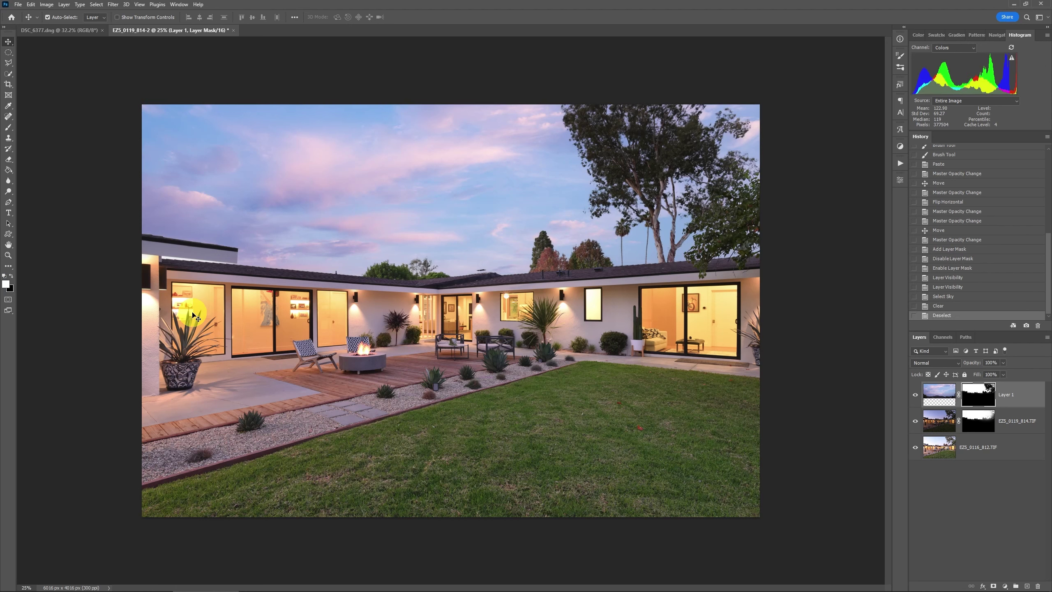
pyautogui.hotkey('ctrl', '+')
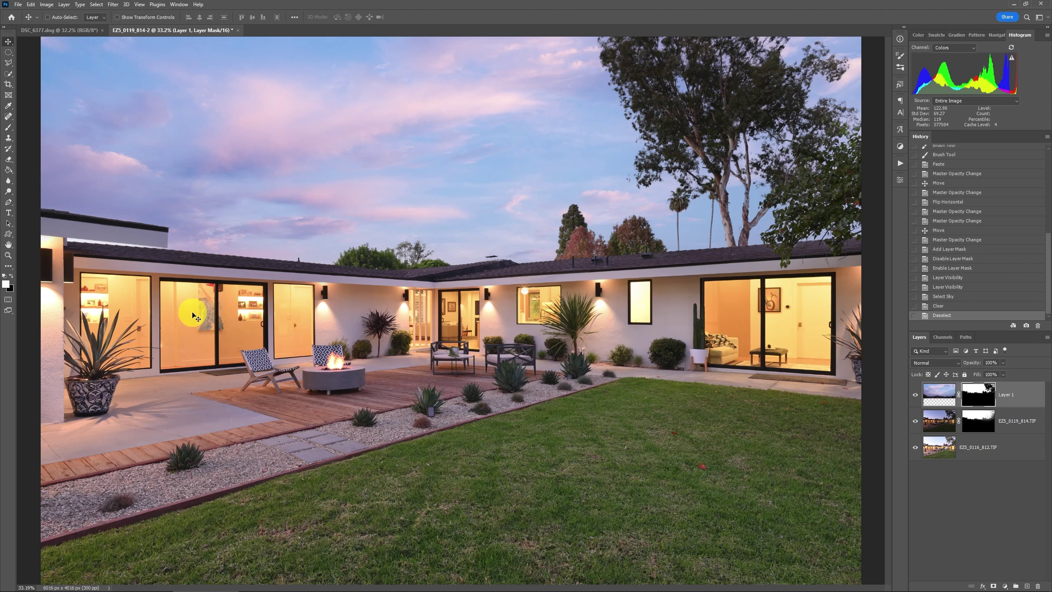
pyautogui.hotkey('ctrl', '-')
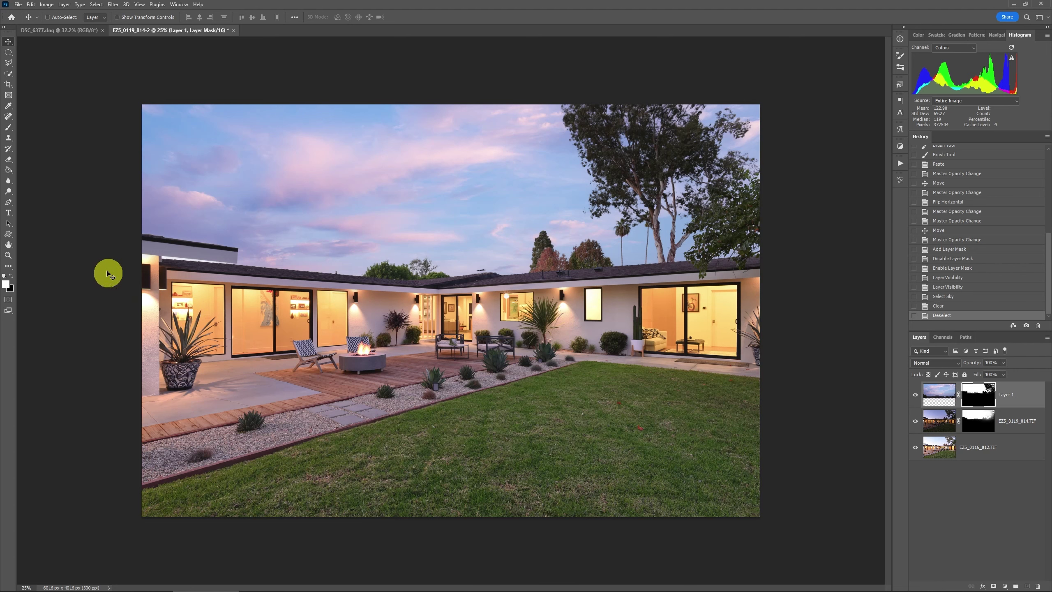
# Add a Levels 1 adjustment layer and clip it to the pink sky Layer 1.
pyautogui.click(64, 5)
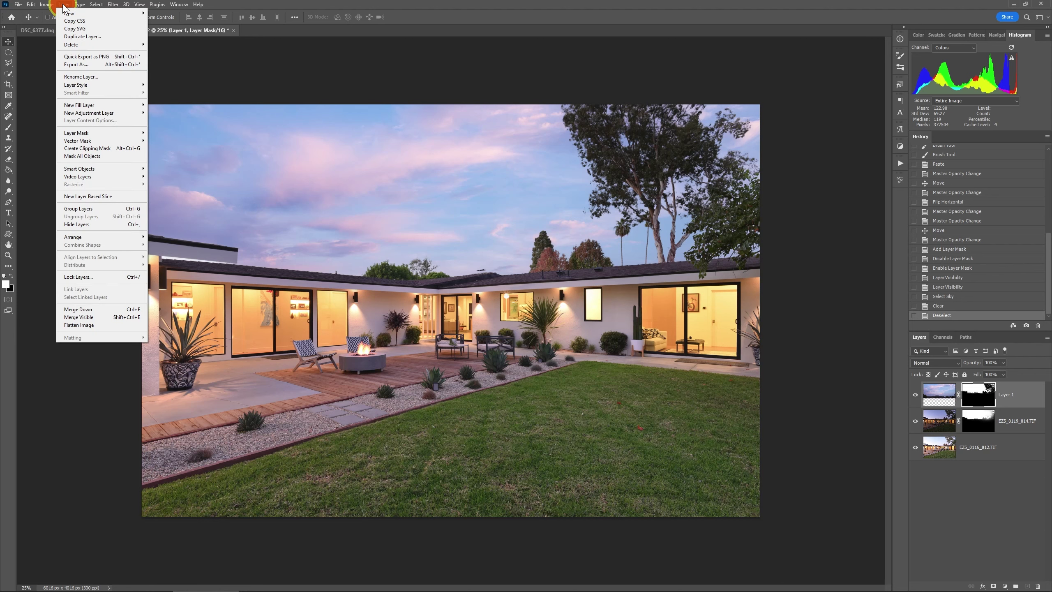
pyautogui.click(89, 115)
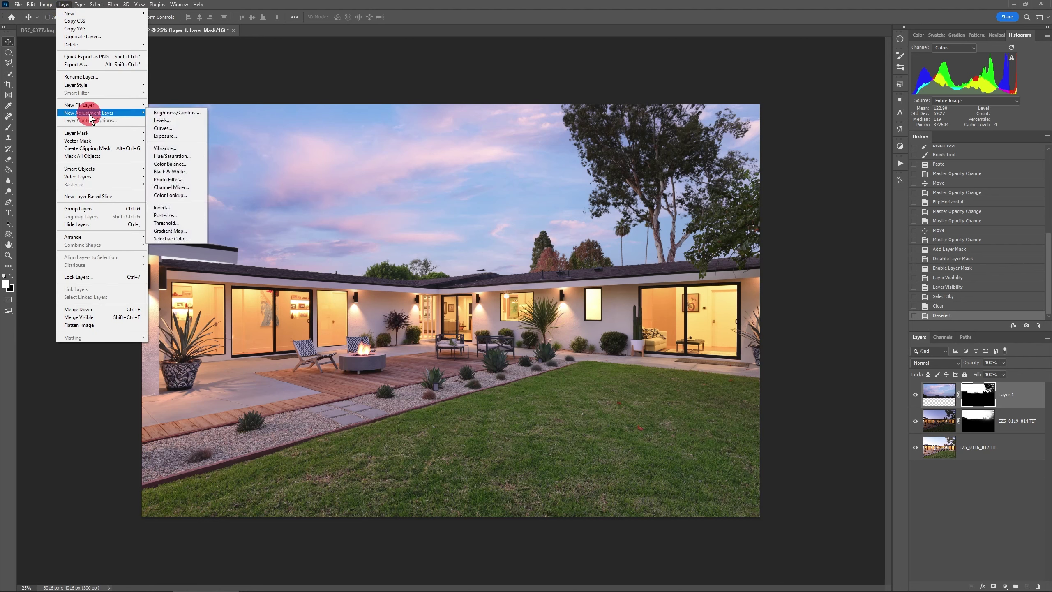
pyautogui.click(170, 122)
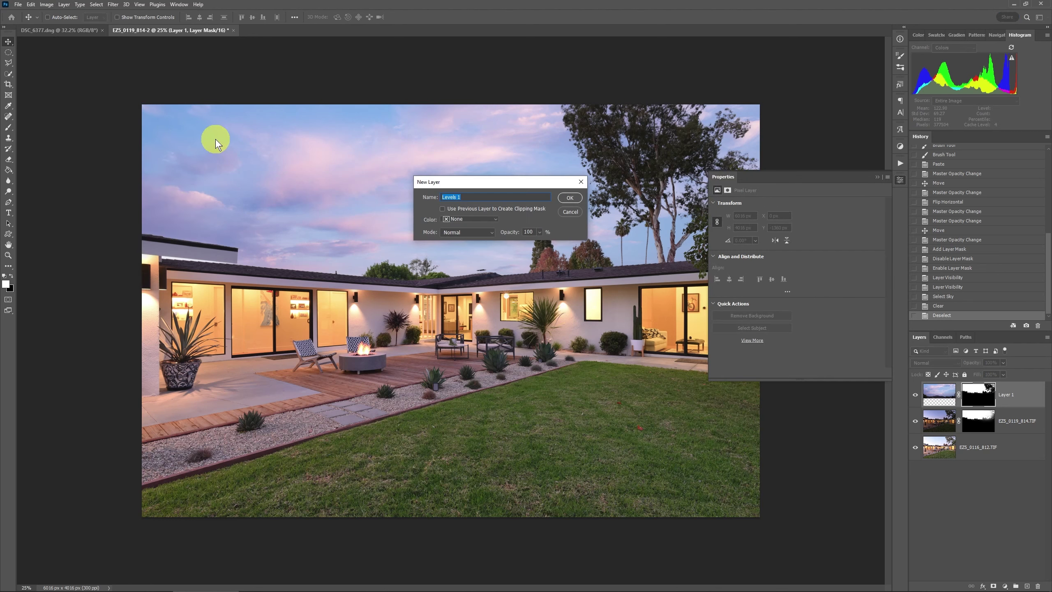
pyautogui.press('Return')
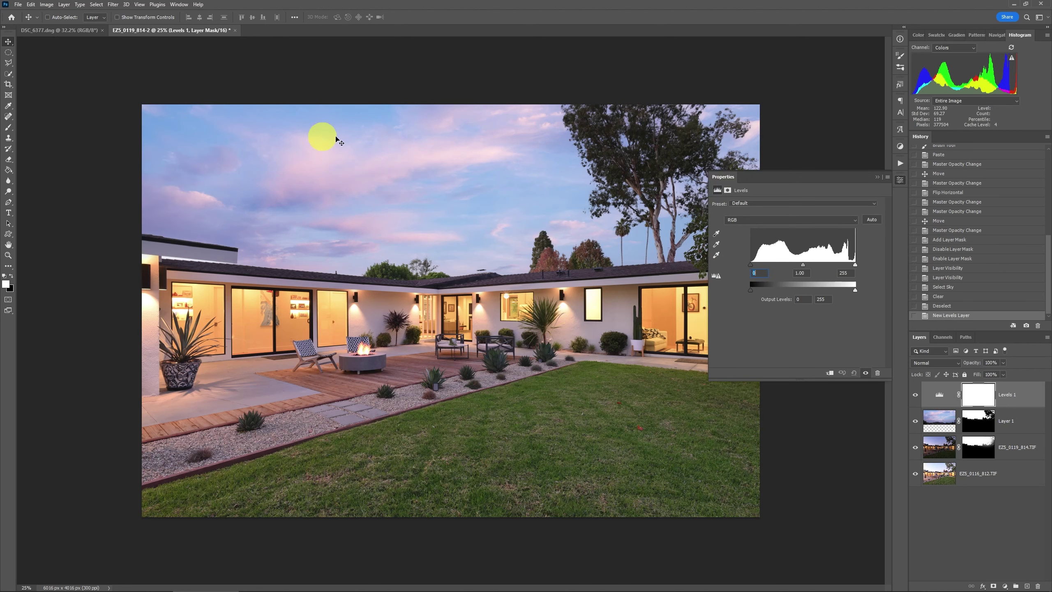
pyautogui.click(830, 374)
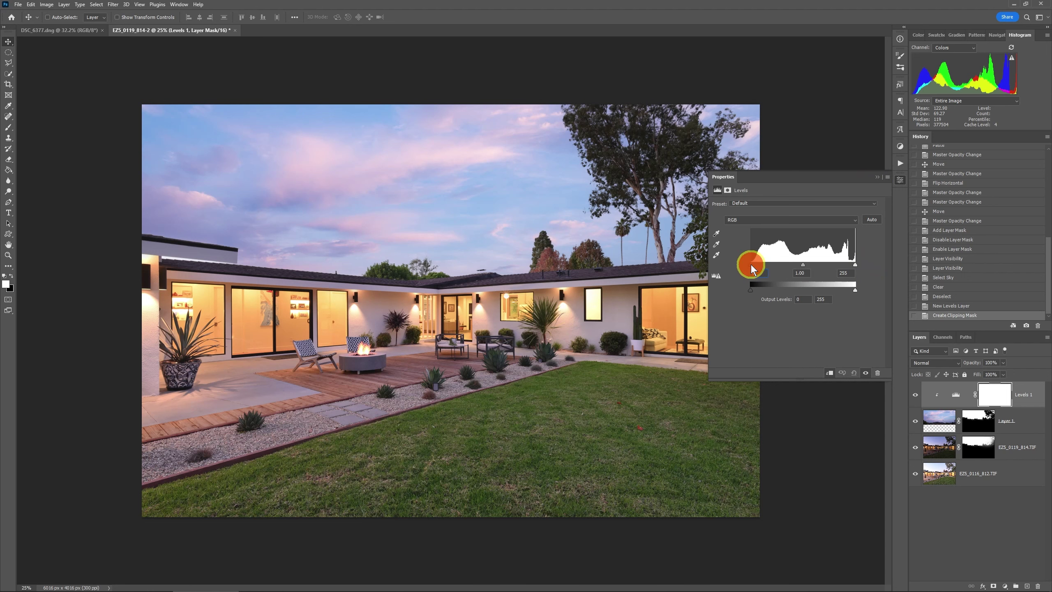
# Set the Levels input black point to 55 and white point to 254.
pyautogui.moveTo(750, 264); pyautogui.dragTo(771, 267)
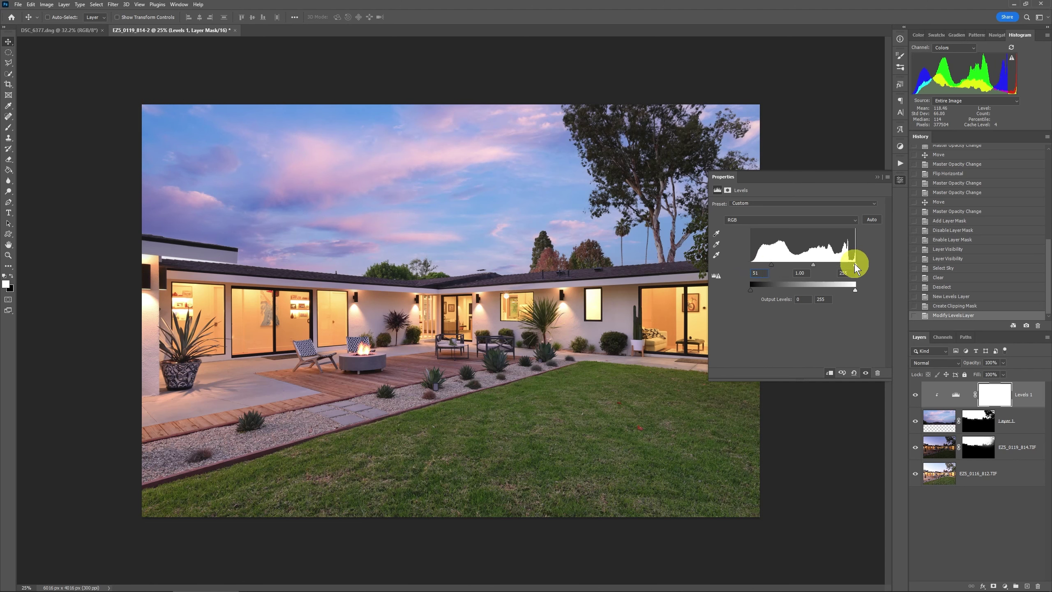
pyautogui.moveTo(855, 264)
pyautogui.mouseDown()
pyautogui.moveTo(843, 265)
pyautogui.moveTo(855, 269)
pyautogui.mouseUp()
pyautogui.click(877, 178)
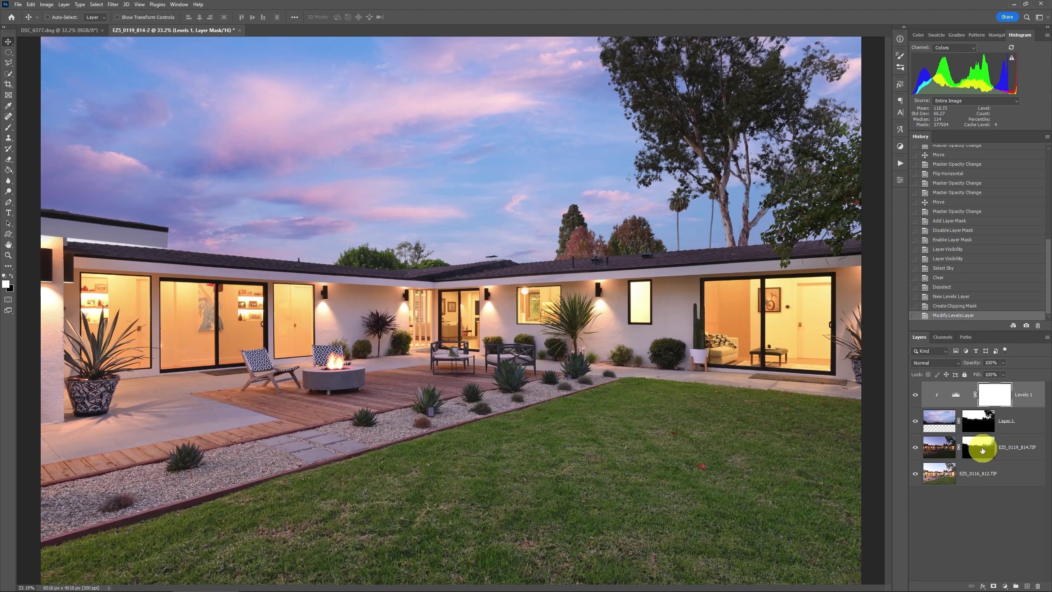
# On the EZ5_0119_814.TIF mask, set brush flow to about 11% and paint around the patio windows.
pyautogui.click(979, 448)
pyautogui.keyDown('shift'); pyautogui.click(977, 449); pyautogui.keyUp('shift')
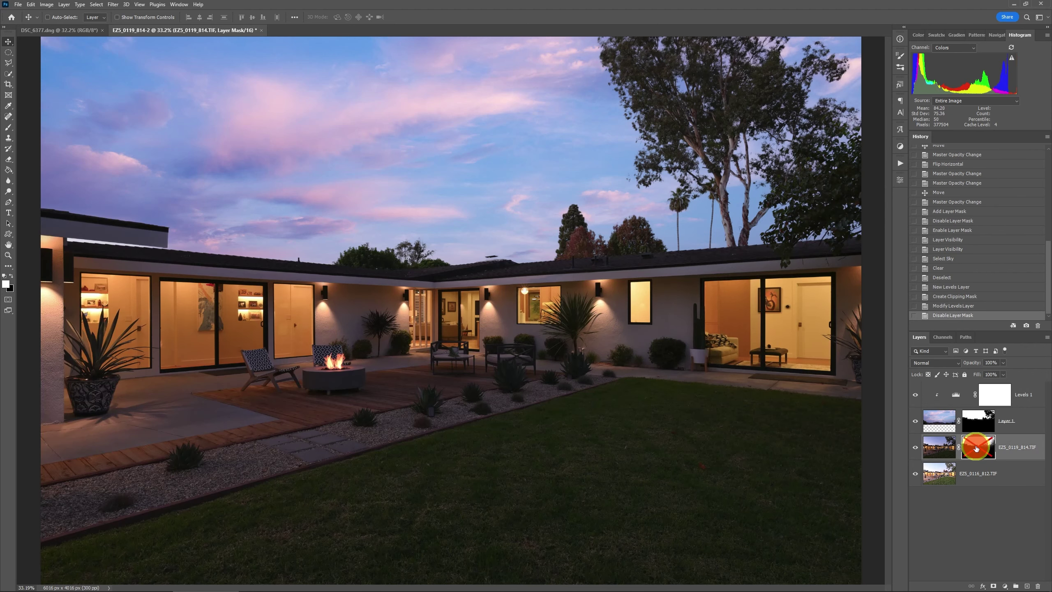
pyautogui.keyDown('shift'); pyautogui.click(976, 449); pyautogui.keyUp('shift')
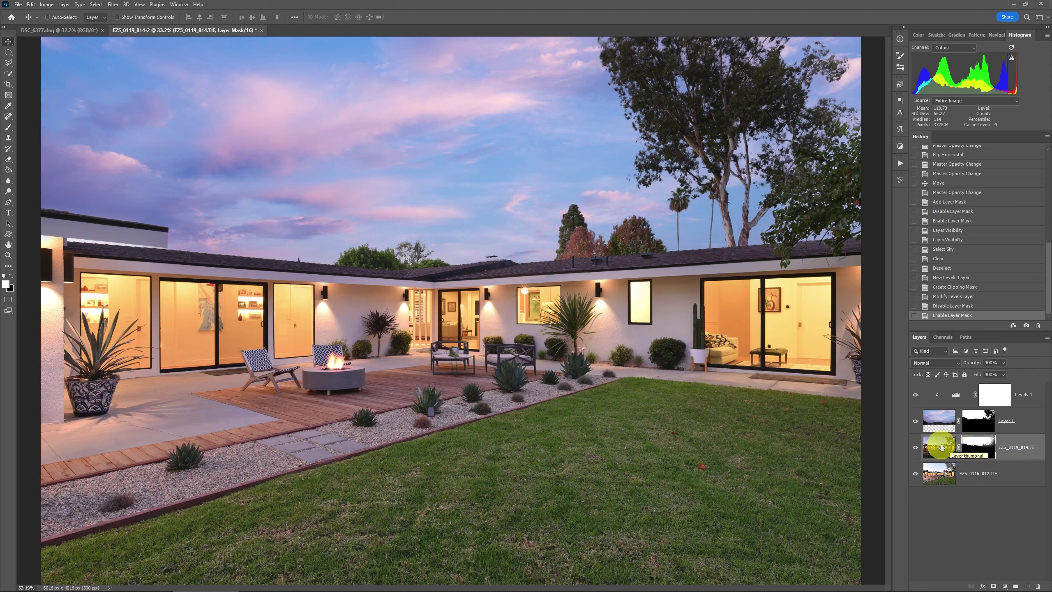
pyautogui.press('b')
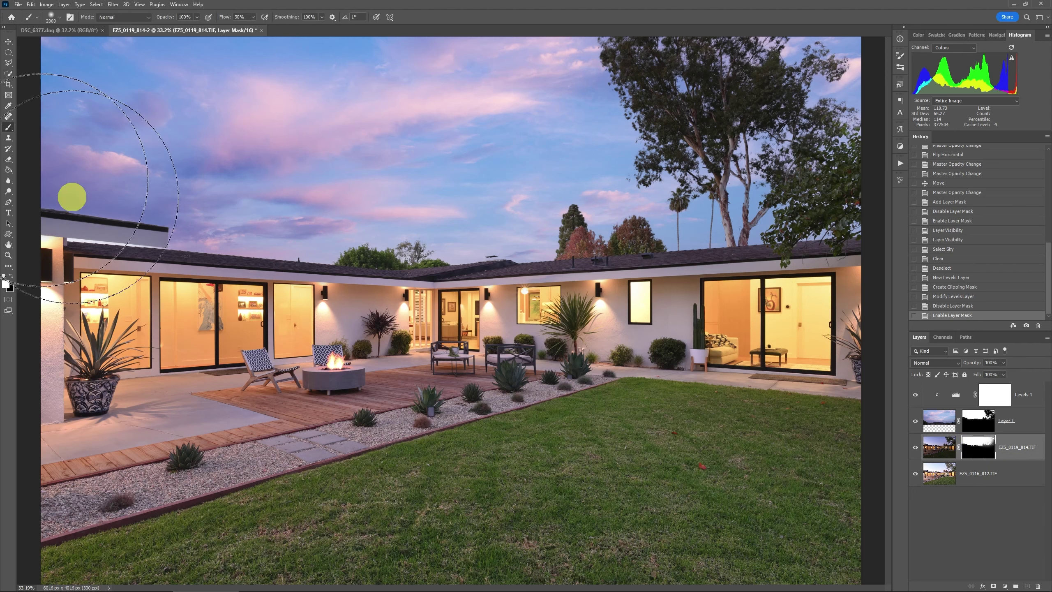
pyautogui.click(252, 17)
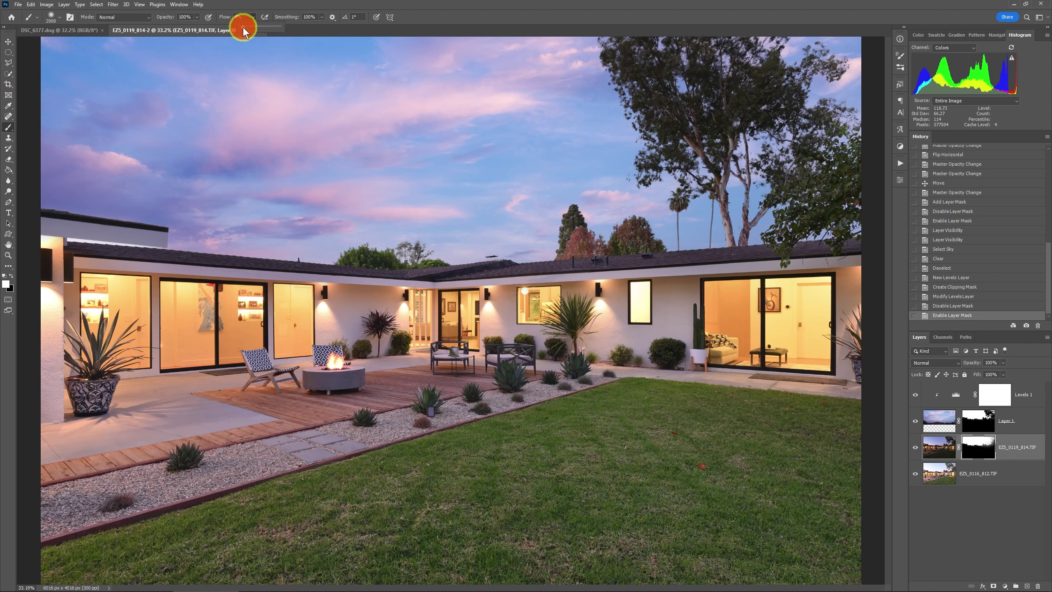
pyautogui.moveTo(245, 28); pyautogui.dragTo(245, 27)
pyautogui.click(300, 71)
pyautogui.press('[')
pyautogui.press('[')
pyautogui.press('[')
pyautogui.press('[')
pyautogui.press('[')
pyautogui.press('[')
pyautogui.press('[')
pyautogui.press('[')
pyautogui.press('[')
pyautogui.moveTo(300, 72)
pyautogui.mouseDown()
pyautogui.moveTo(181, 275)
pyautogui.moveTo(237, 290)
pyautogui.moveTo(458, 293)
pyautogui.moveTo(490, 304)
pyautogui.mouseUp()
# At brush size 250, paint the sconce glows beside the doors, comparing before and after in History.
pyautogui.press('[')
pyautogui.press('[')
pyautogui.press('[')
pyautogui.press('[')
pyautogui.press('[')
pyautogui.press('[')
pyautogui.press('[')
pyautogui.press('[')
pyautogui.press('[')
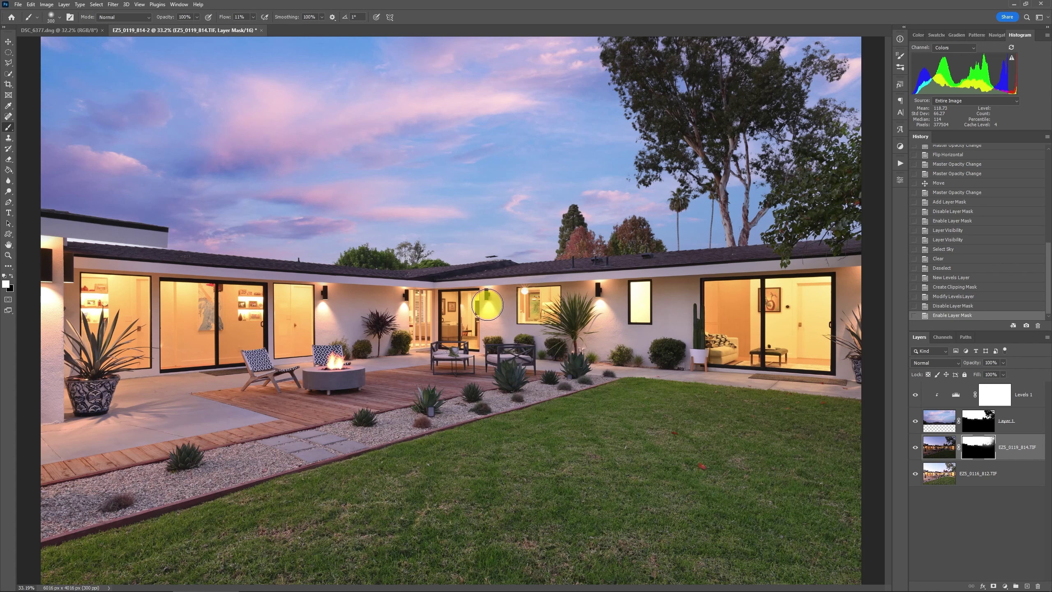
pyautogui.click(487, 304)
pyautogui.click(486, 295)
pyautogui.click(486, 295)
pyautogui.click(402, 301)
pyautogui.click(323, 303)
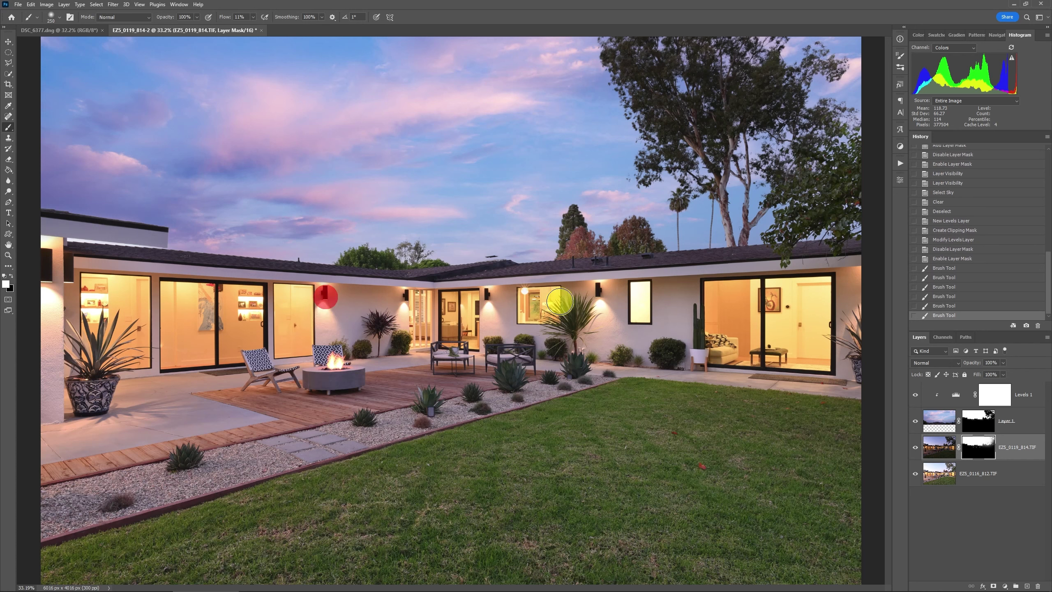
pyautogui.click(595, 301)
pyautogui.click(596, 302)
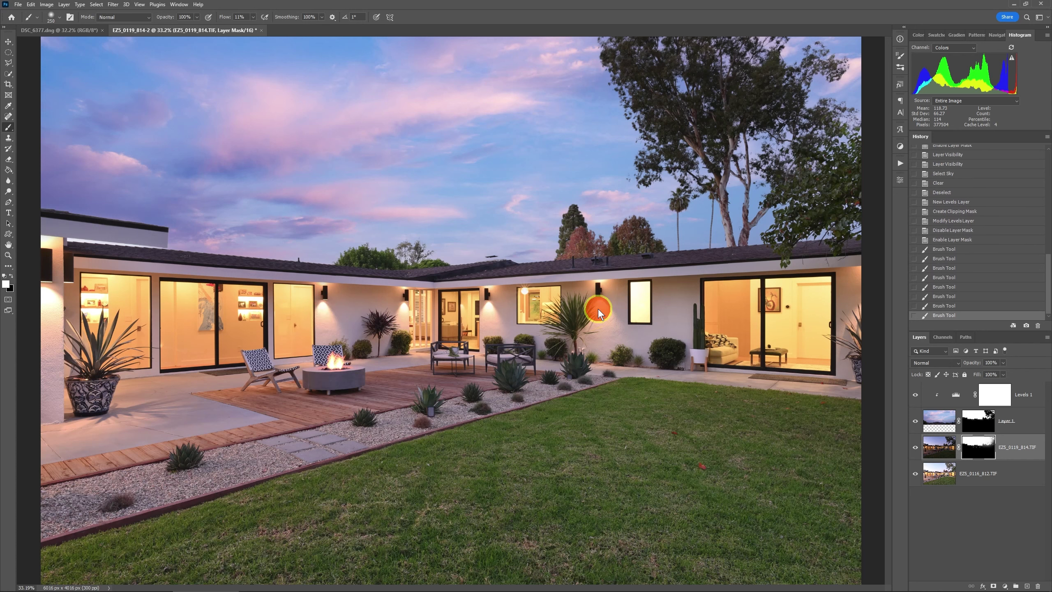
pyautogui.click(956, 242)
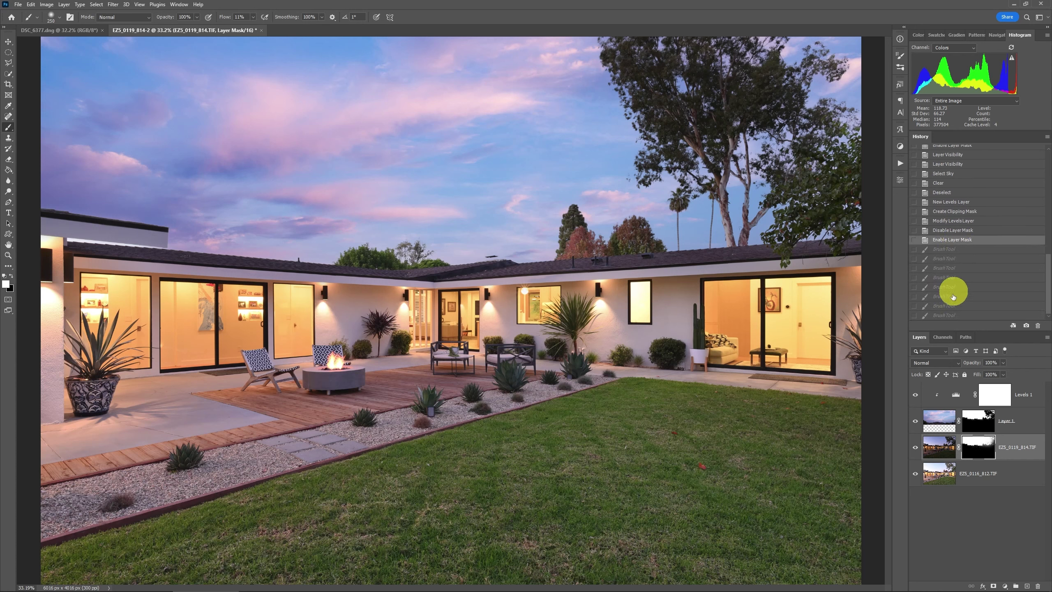
pyautogui.click(949, 316)
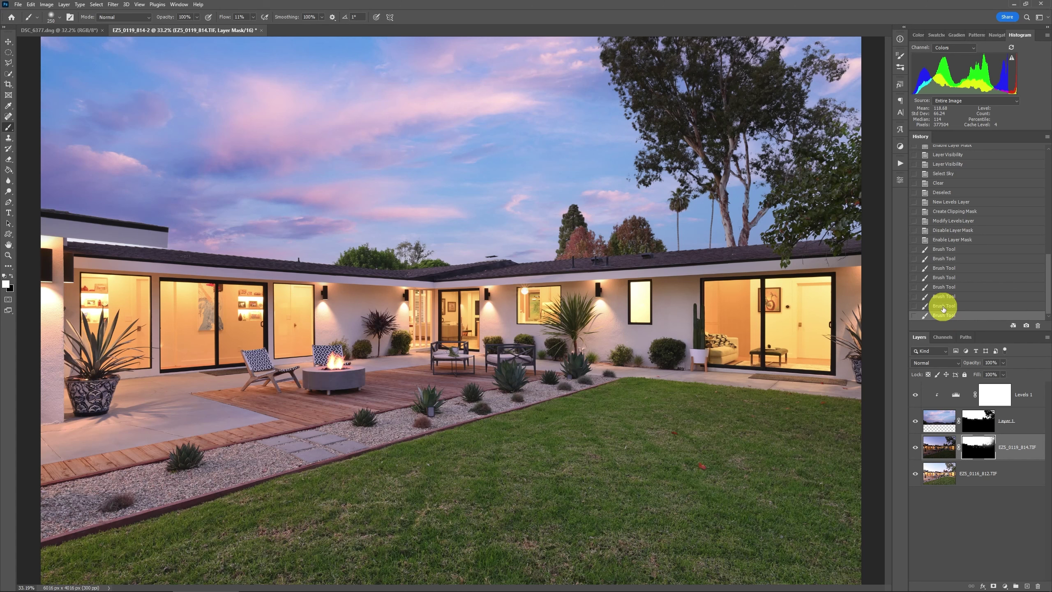
# Zoom in on the roofline, check the pink sky's visibility and target Layer 1's mask.
pyautogui.press('z')
pyautogui.click(490, 256)
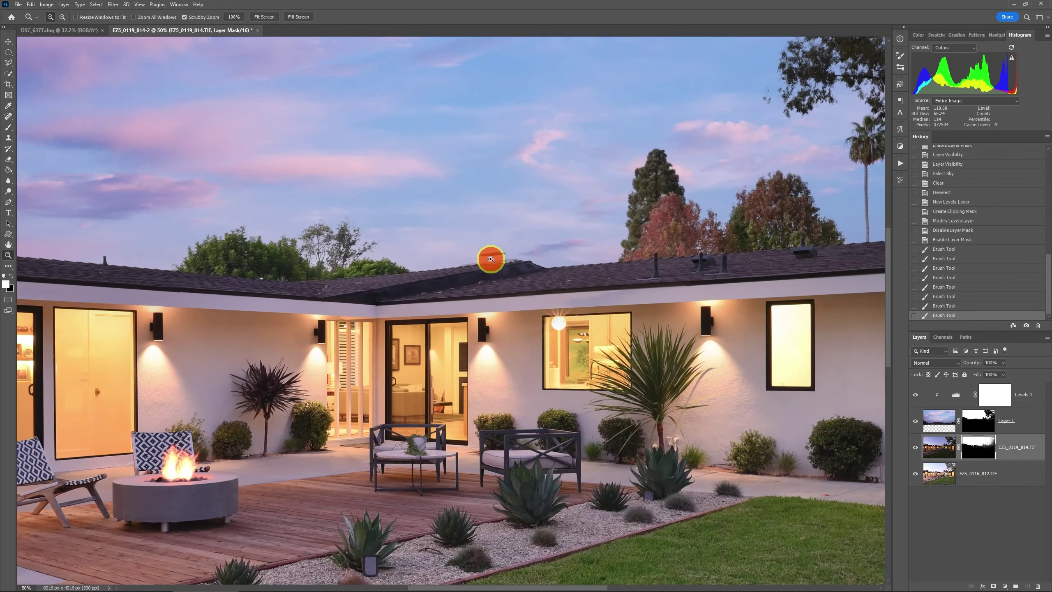
pyautogui.click(490, 259)
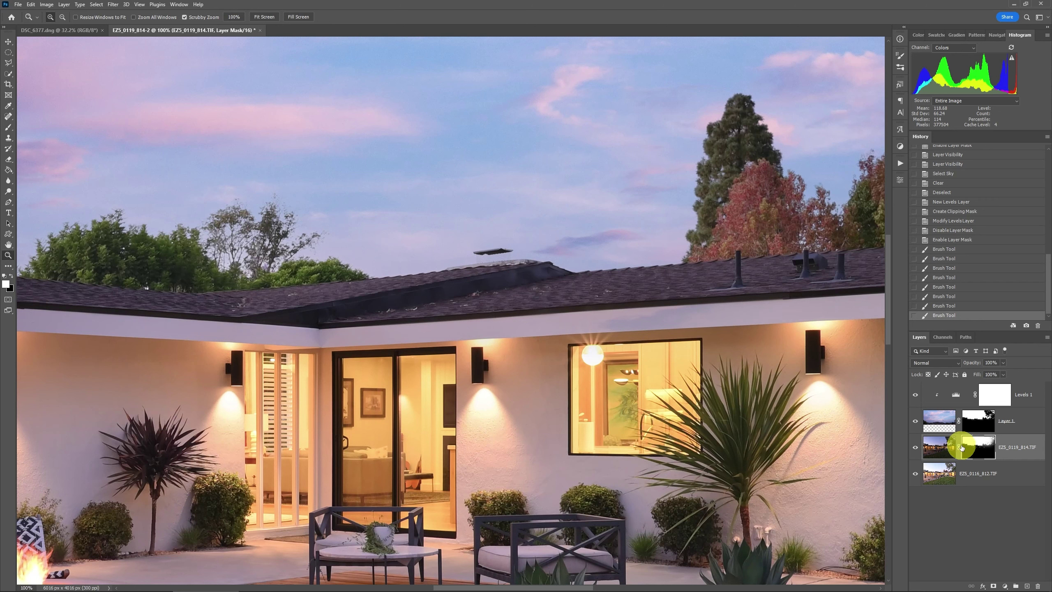
pyautogui.click(915, 422)
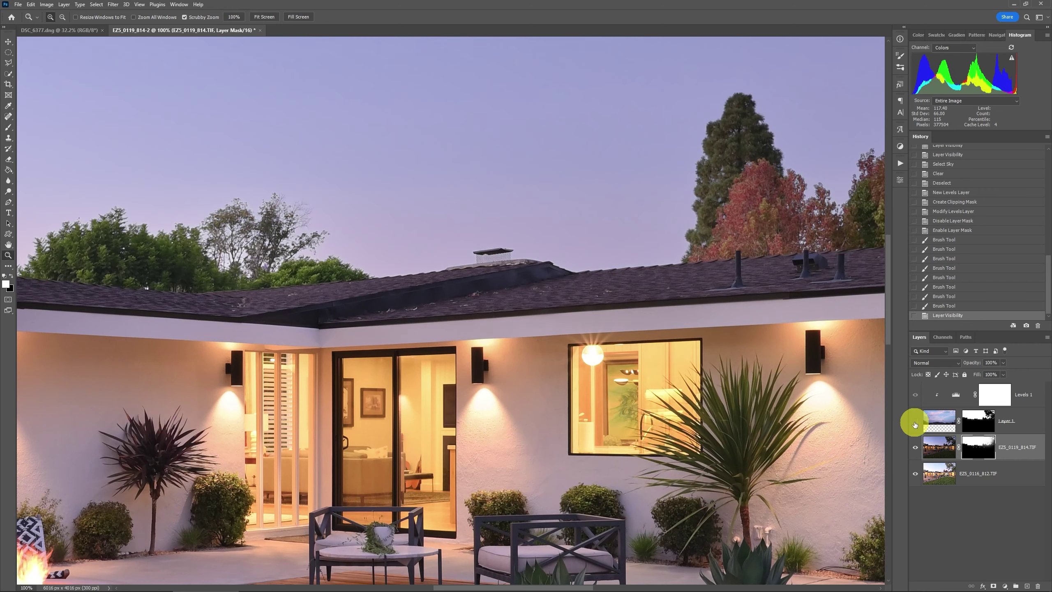
pyautogui.click(915, 422)
pyautogui.click(978, 427)
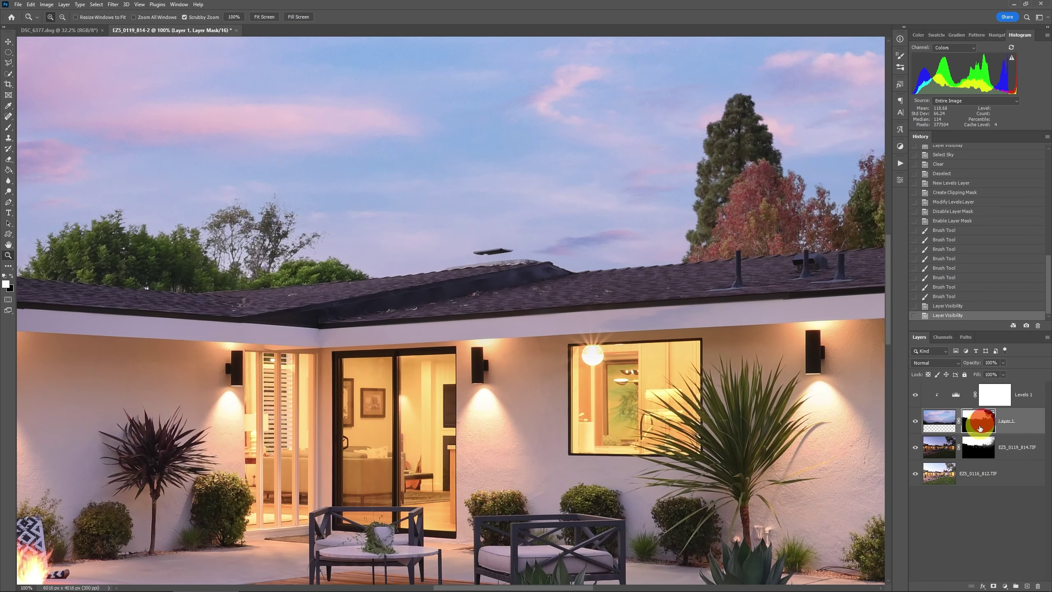
# Erase the sky mask along the roofline at 30% flow, then fit the image on screen.
pyautogui.press('e')
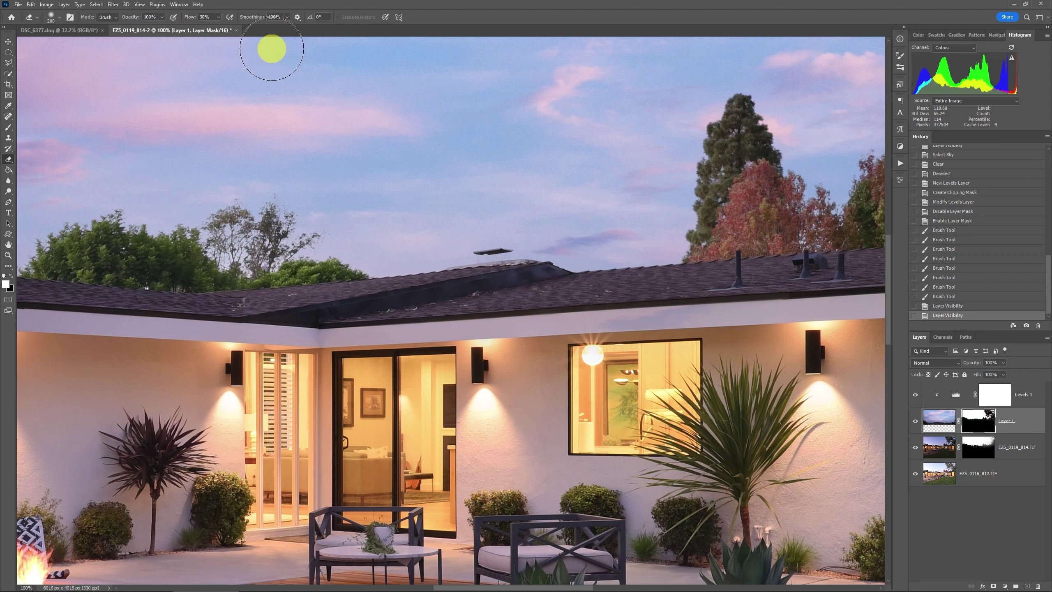
pyautogui.hotkey('shift', '3')
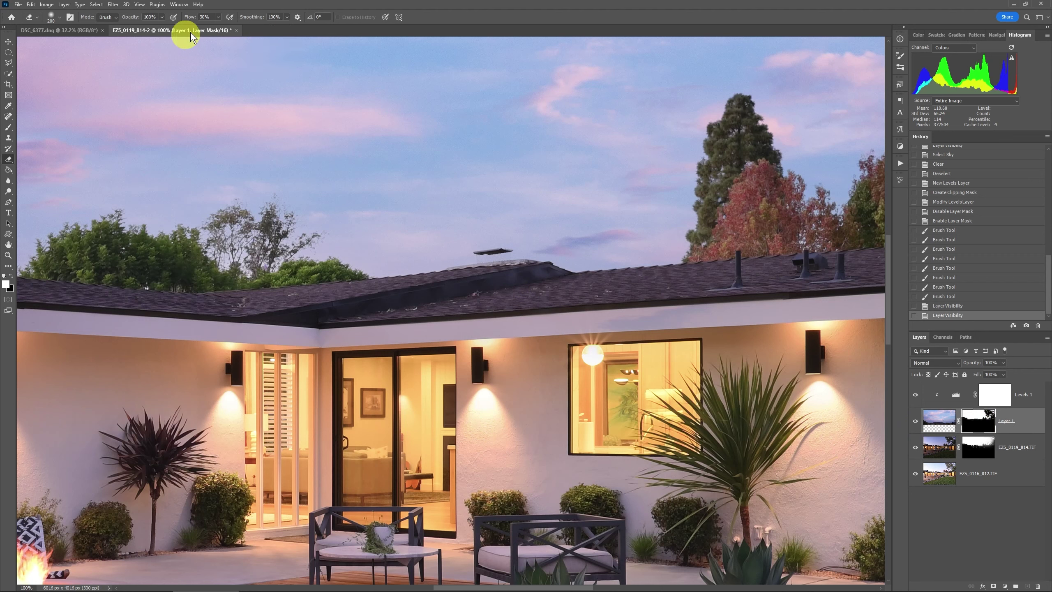
pyautogui.click(503, 280)
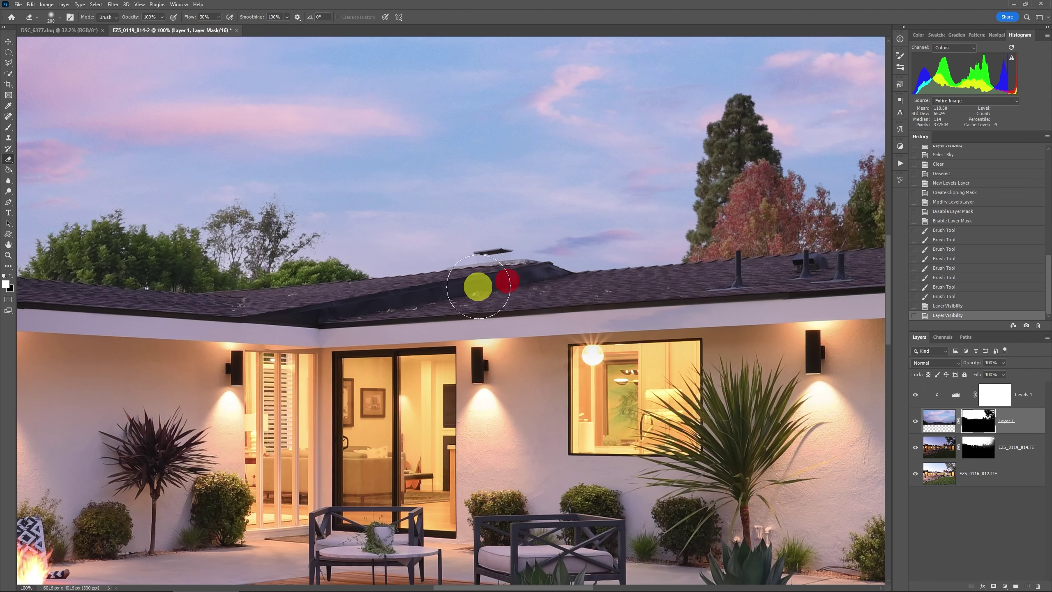
pyautogui.moveTo(480, 286)
pyautogui.mouseDown()
pyautogui.moveTo(498, 281)
pyautogui.moveTo(402, 305)
pyautogui.moveTo(474, 305)
pyautogui.mouseUp()
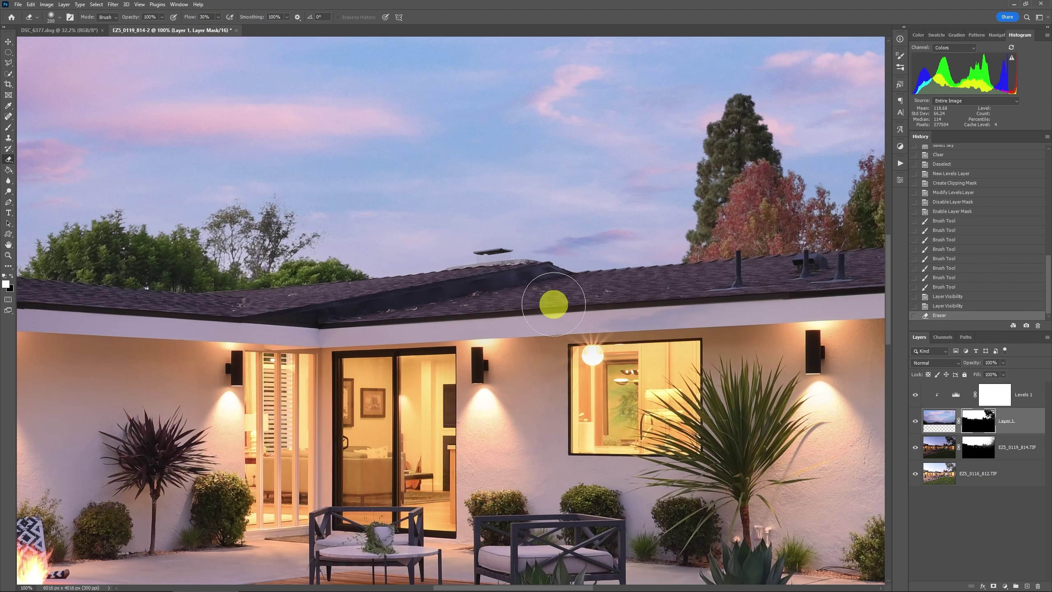
pyautogui.hotkey('ctrl', '0')
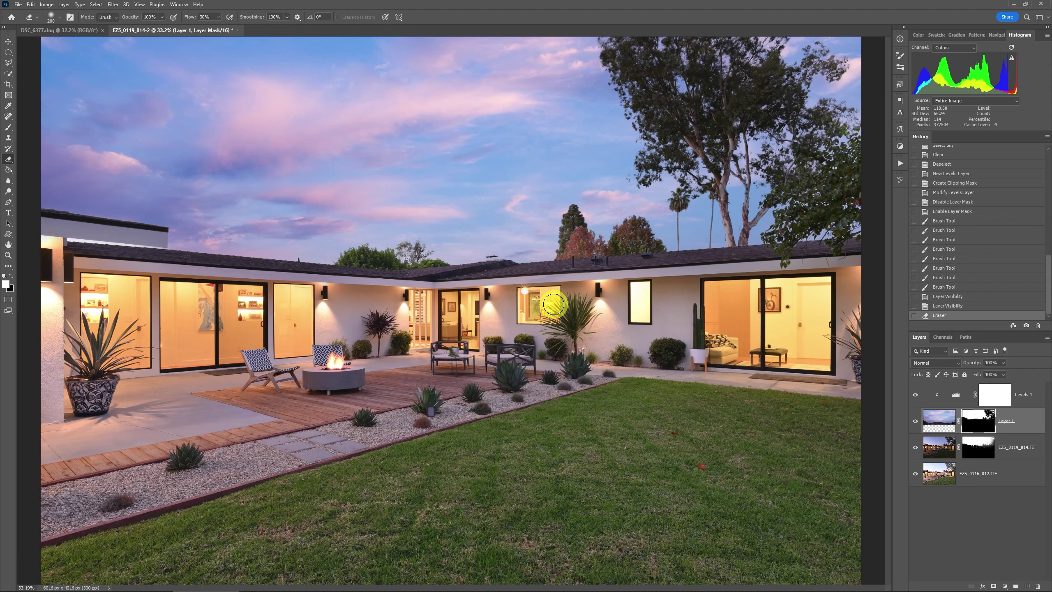
# Save the composite with Save As in Photoshop (*.PSD) format as EZ5_0116_812-Edit-2.psd.
pyautogui.hotkey('alt', 'f')
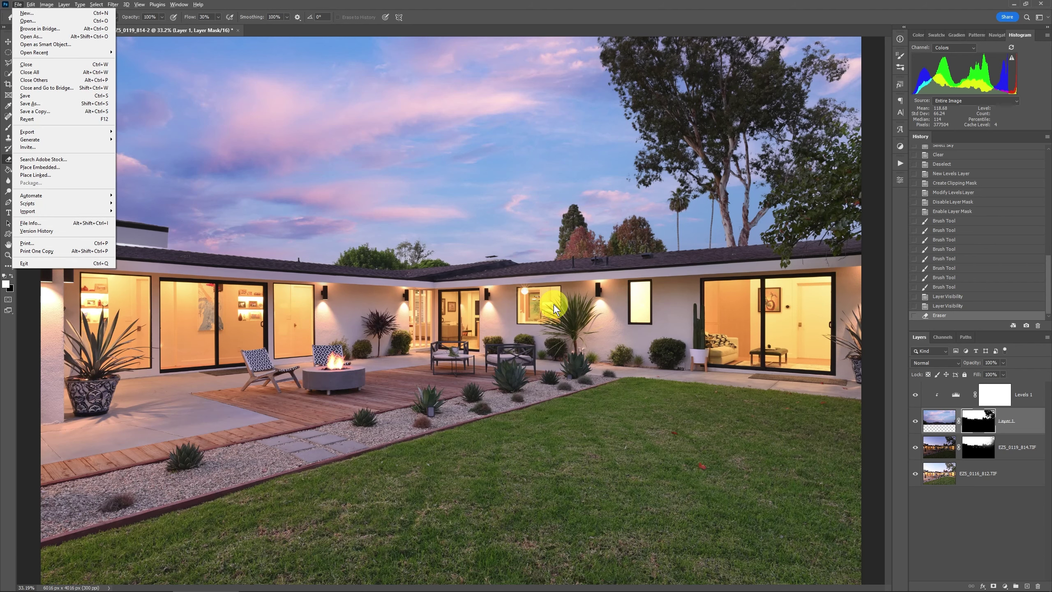
pyautogui.press('a')
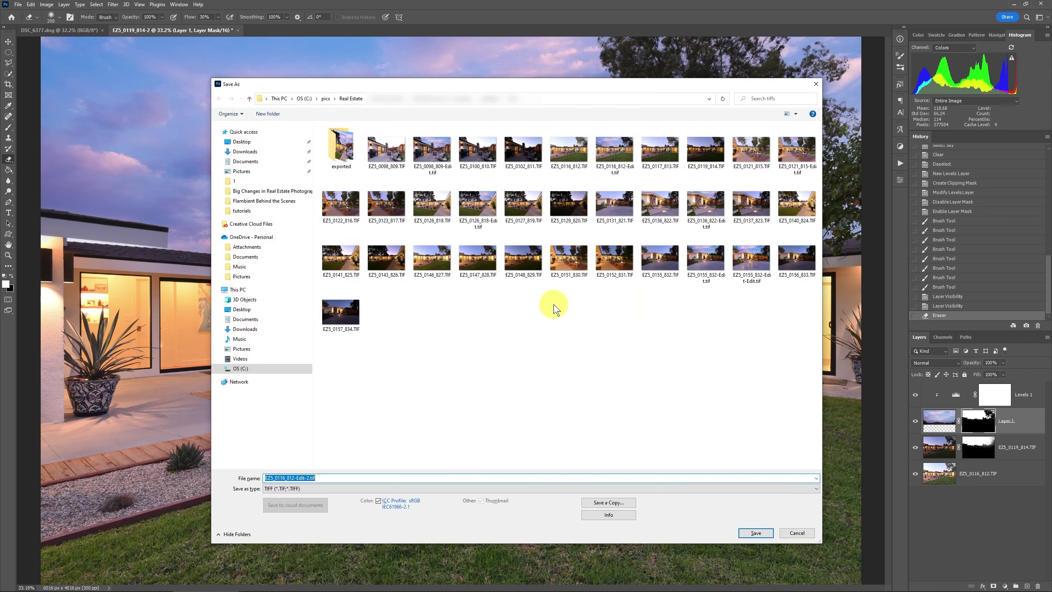
pyautogui.click(404, 486)
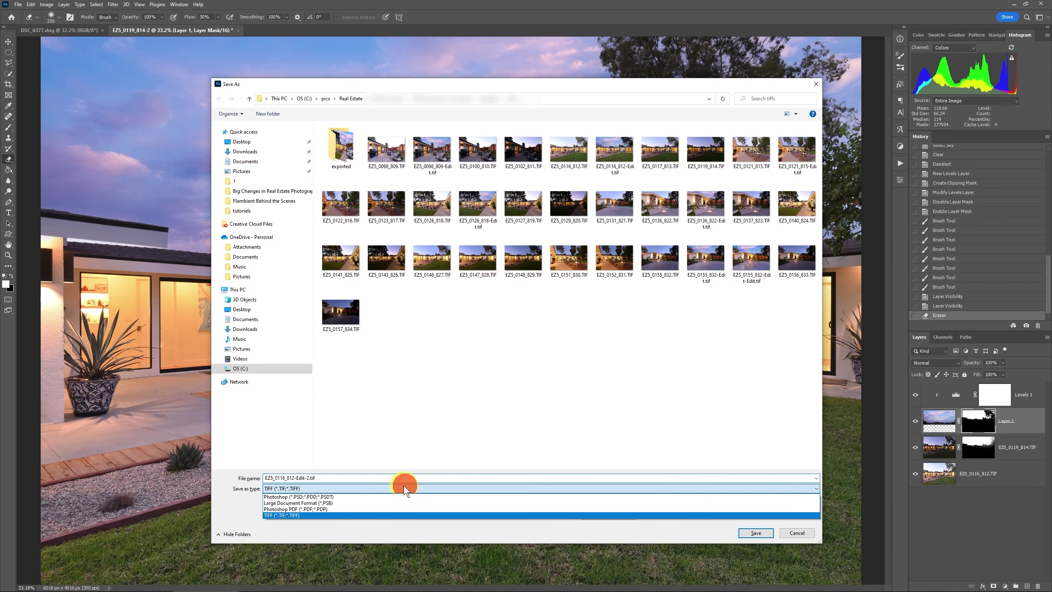
pyautogui.click(380, 497)
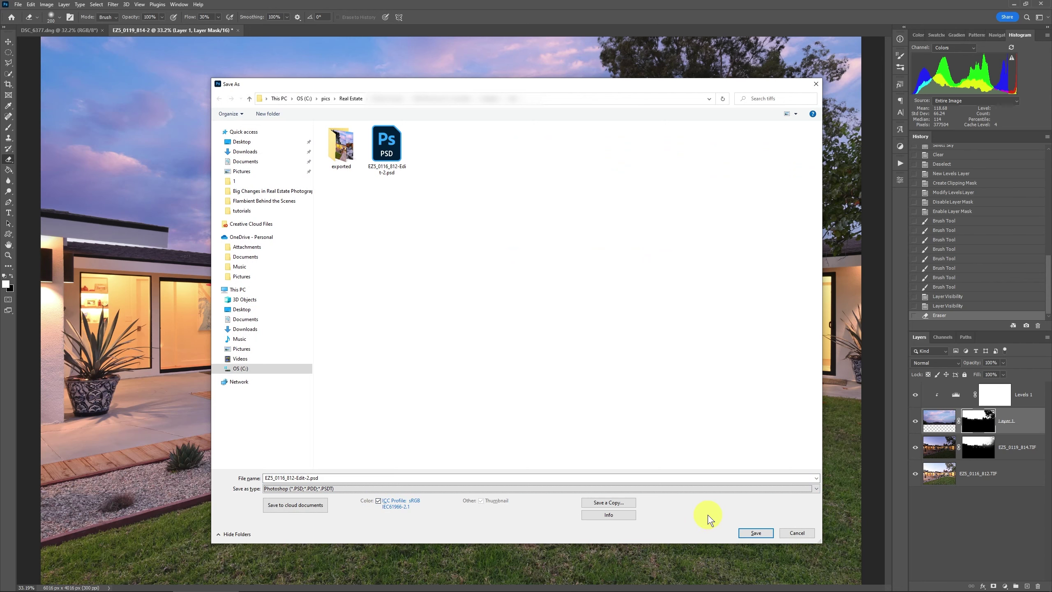
pyautogui.click(754, 533)
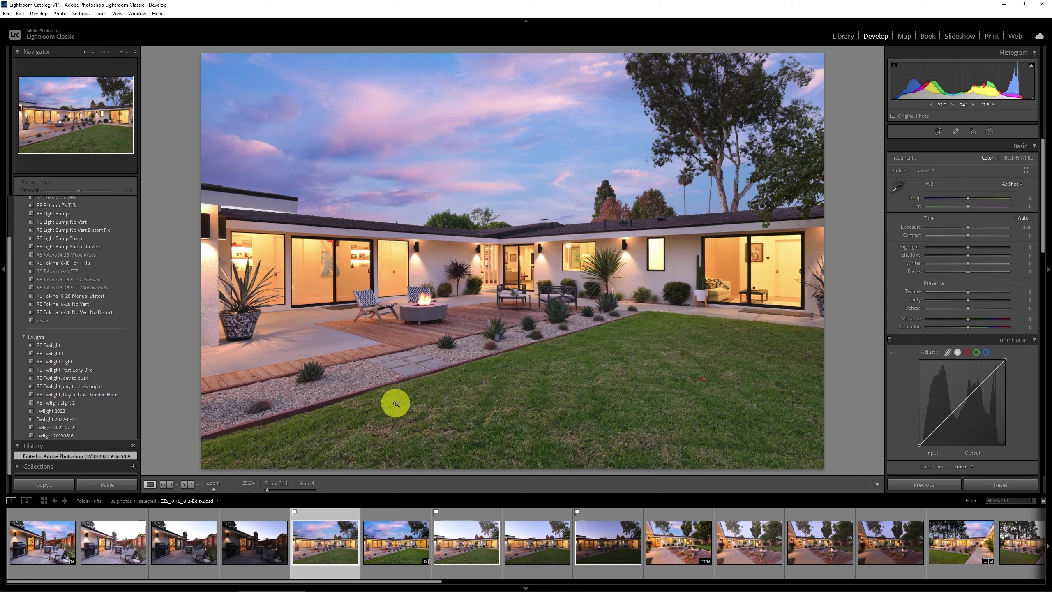
# Apply the Twilights group's Twilight 2022 preset to the composite PSD.
pyautogui.click(59, 410)
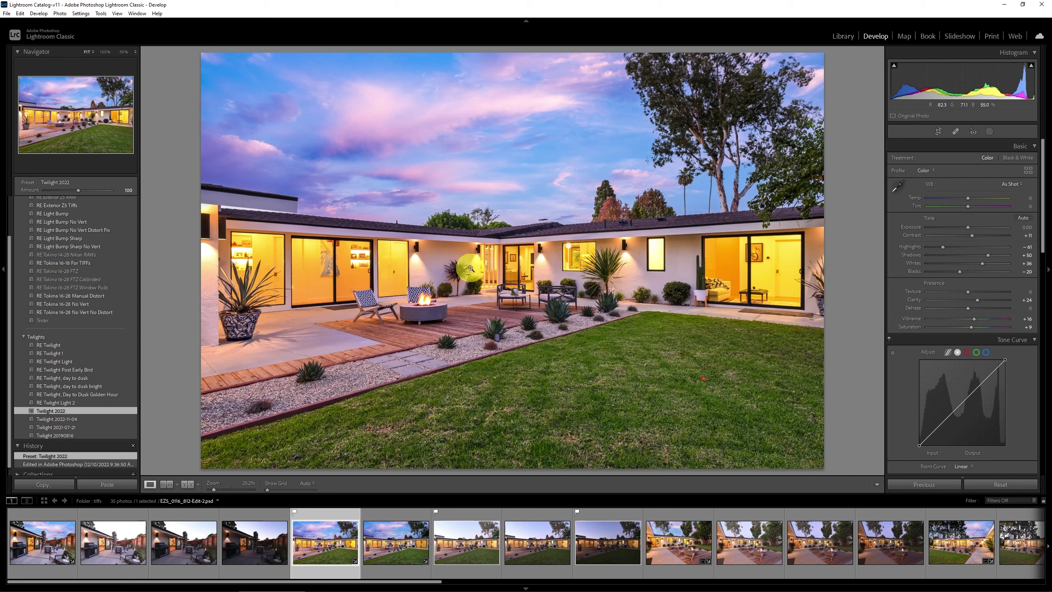
# Set the Basic panel Tint to -10, trying Temp -10 but undoing it.
pyautogui.click(1029, 206)
pyautogui.write('-10')
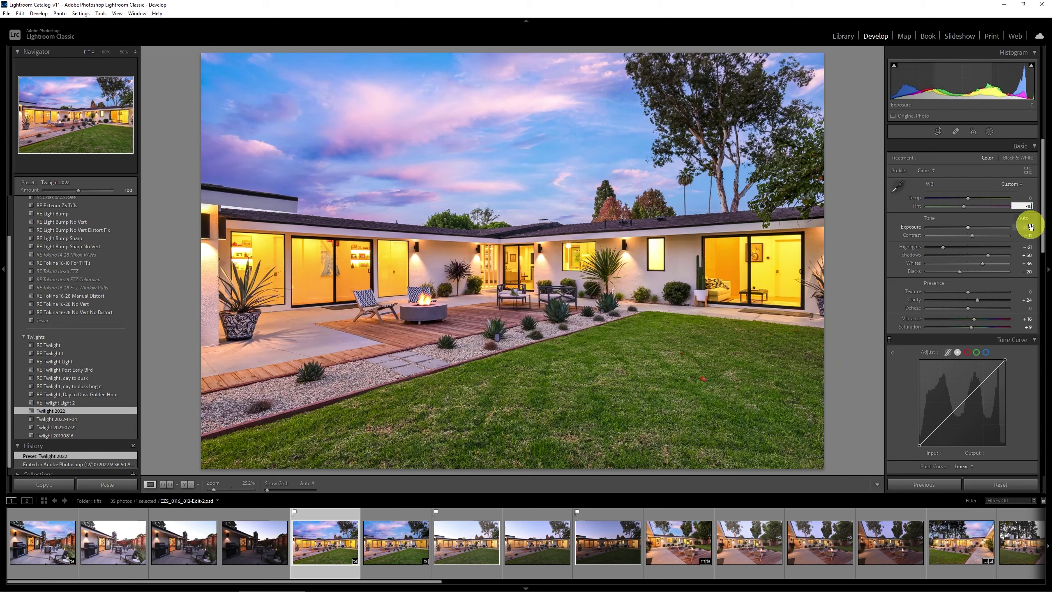
pyautogui.press('Return')
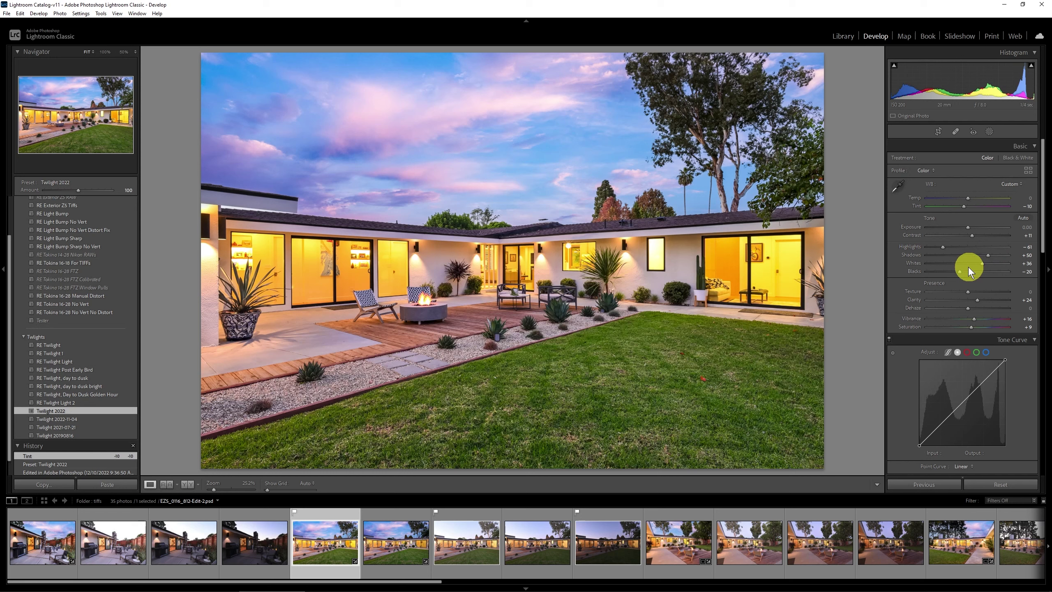
pyautogui.click(1031, 198)
pyautogui.write('-10')
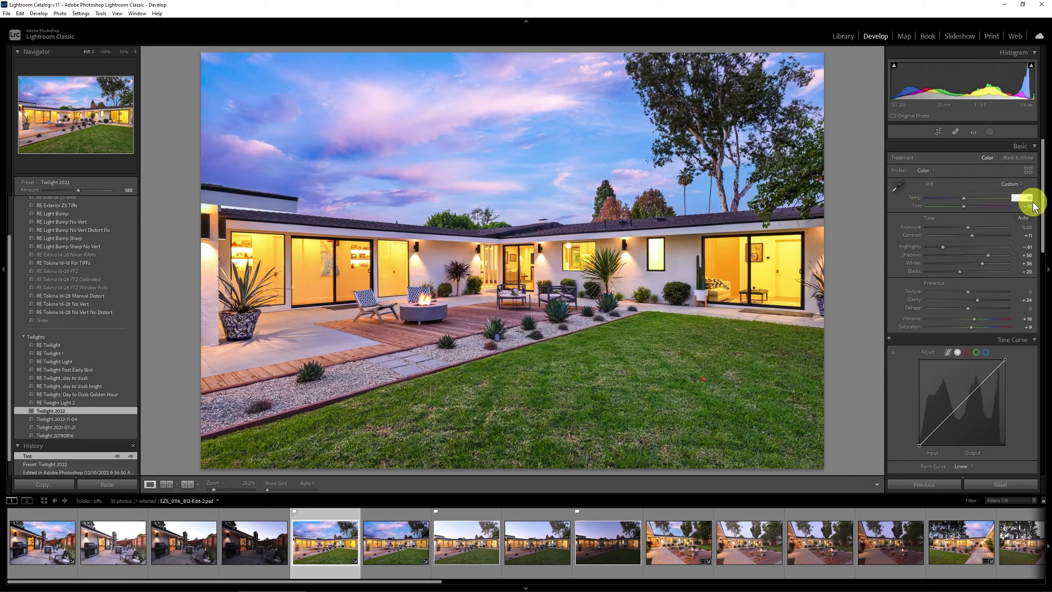
pyautogui.press('Return')
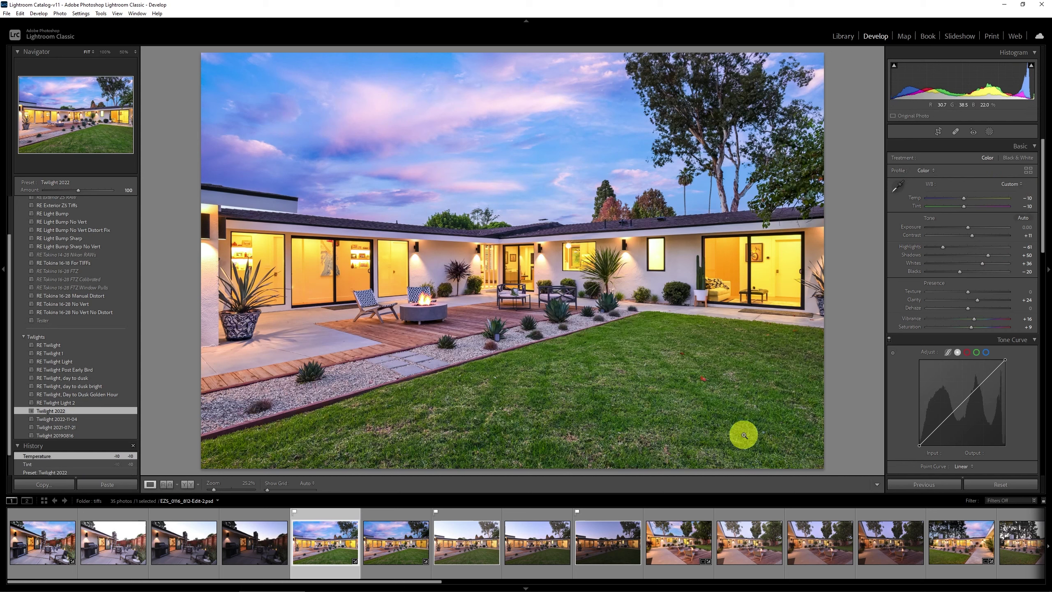
pyautogui.hotkey('ctrl', 'z')
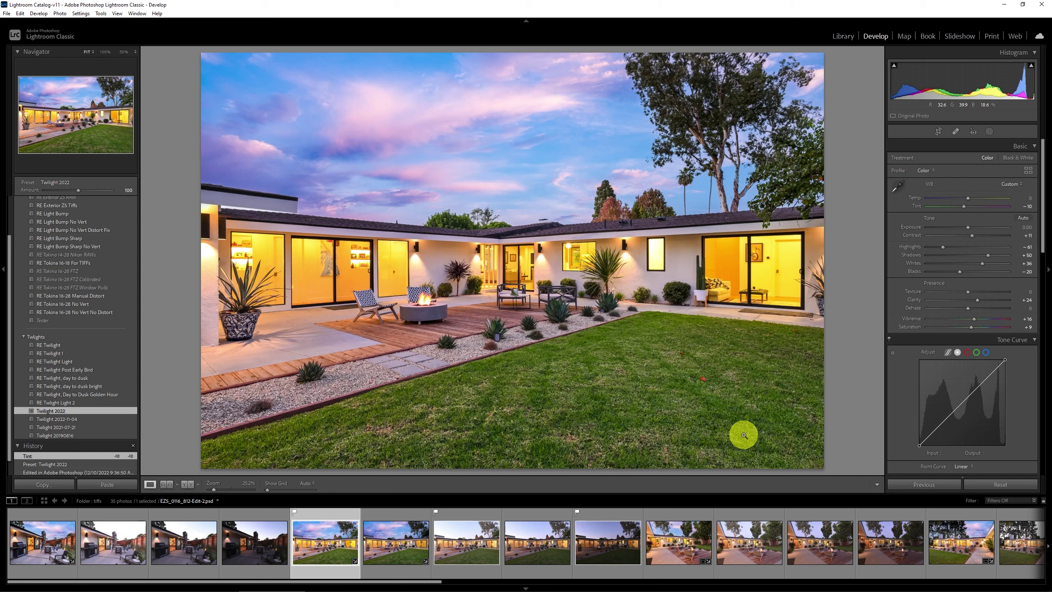
pyautogui.click(468, 539)
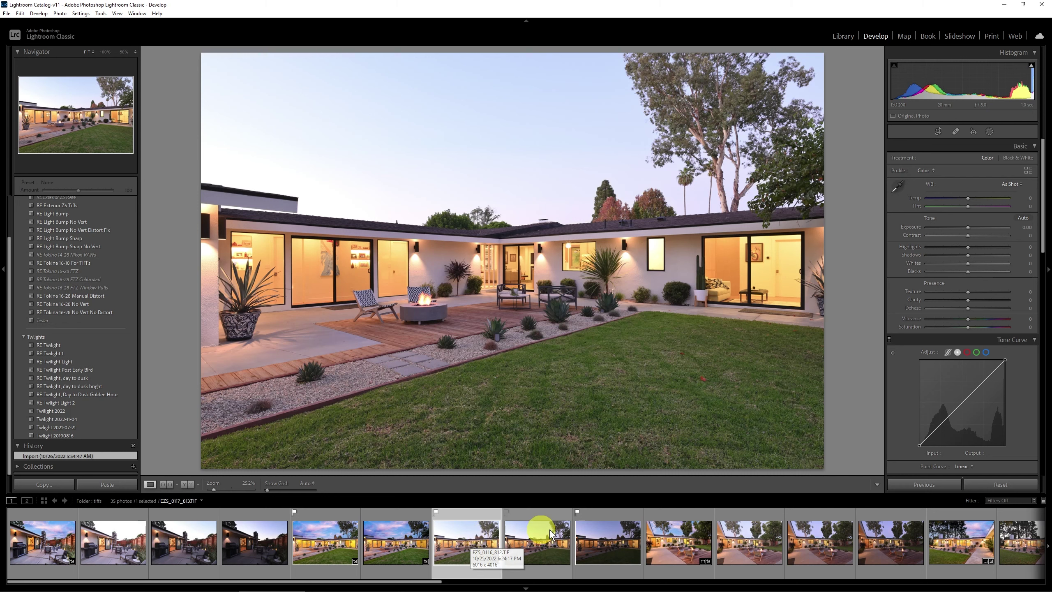
pyautogui.click(623, 543)
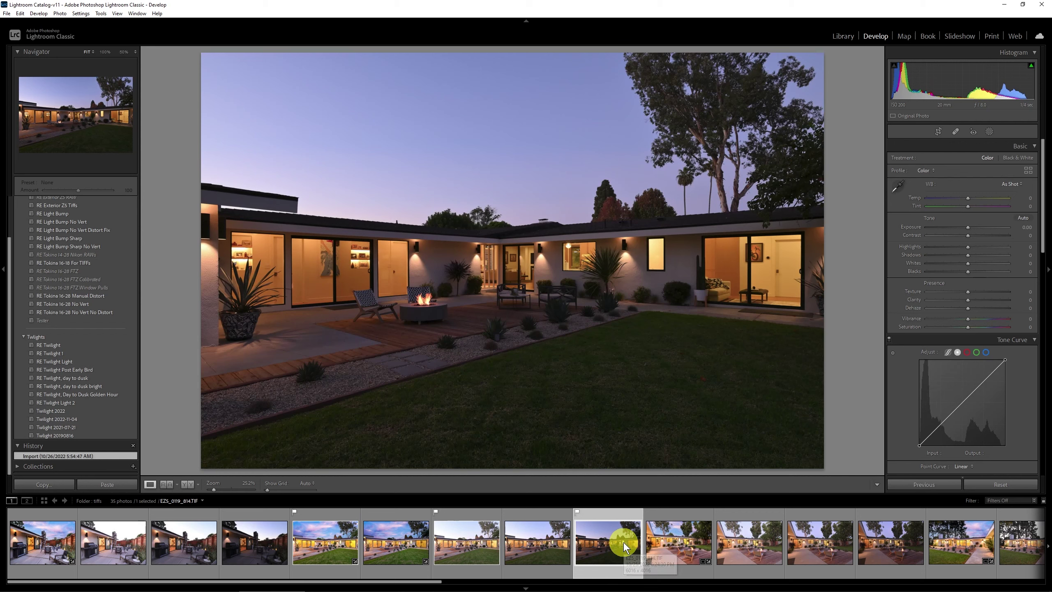
pyautogui.click(330, 539)
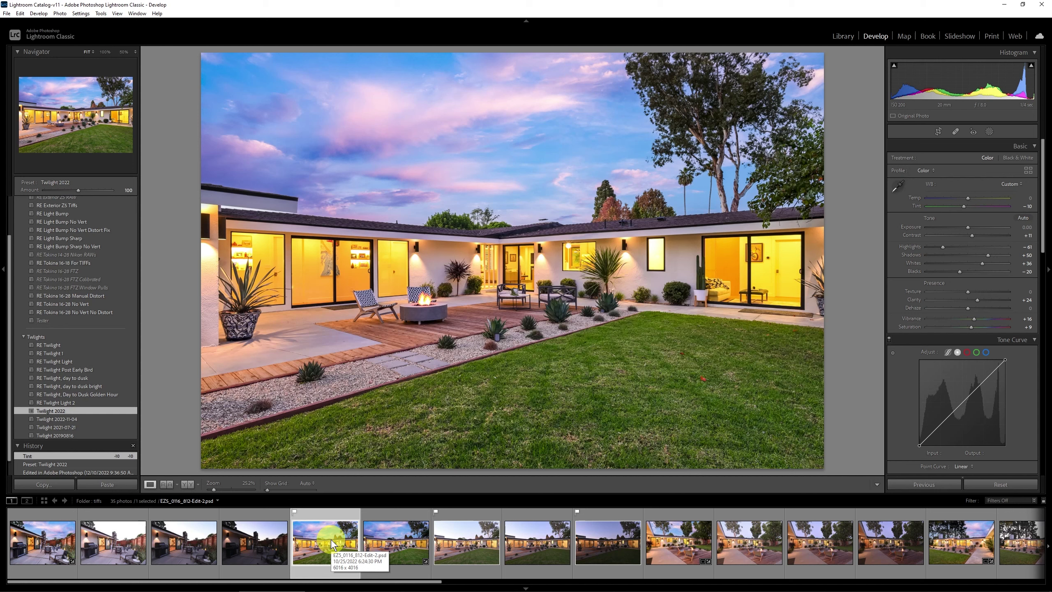
# Step through the filmstrip exposures to the edited stone-front house twilight photo.
pyautogui.click(681, 548)
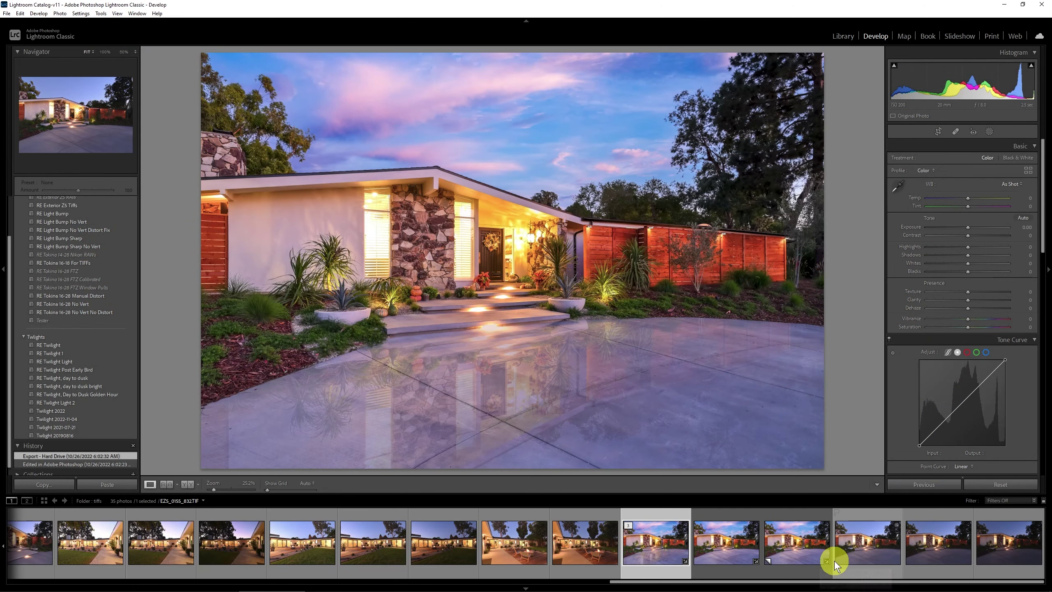
pyautogui.click(860, 554)
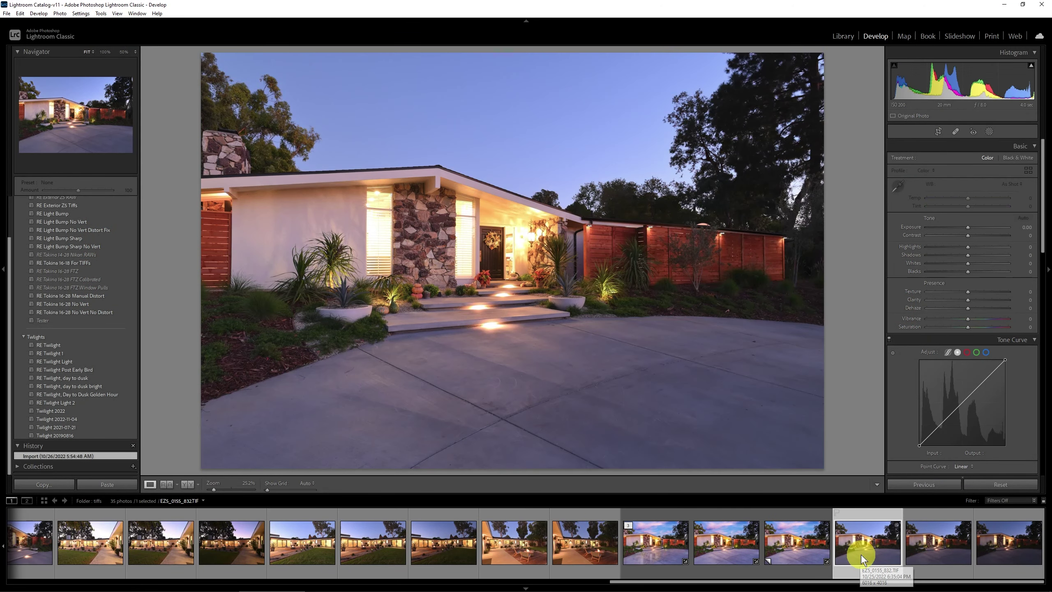
pyautogui.click(958, 541)
pyautogui.click(1007, 539)
pyautogui.click(652, 544)
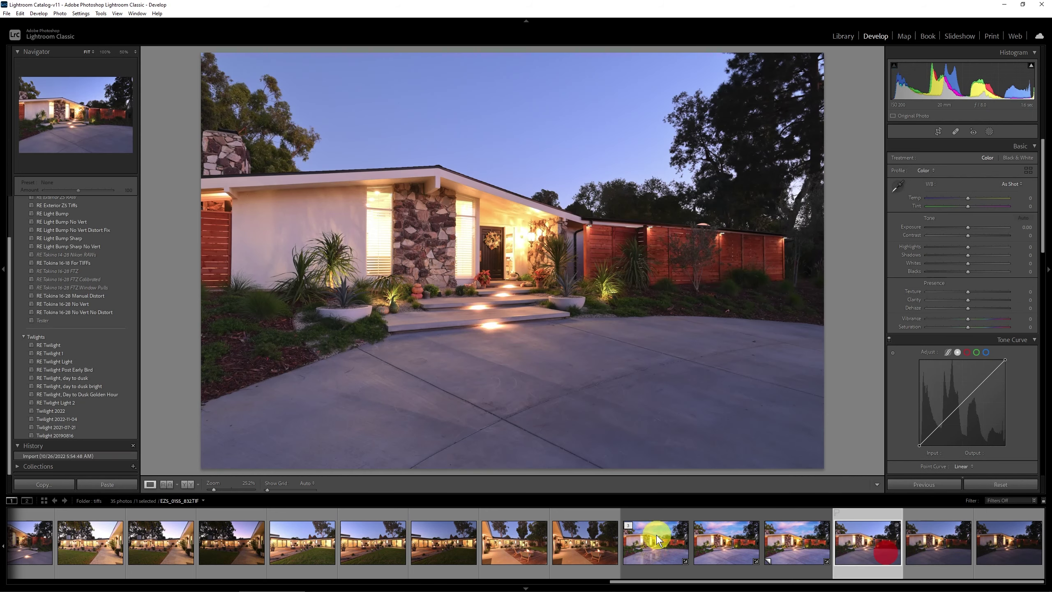